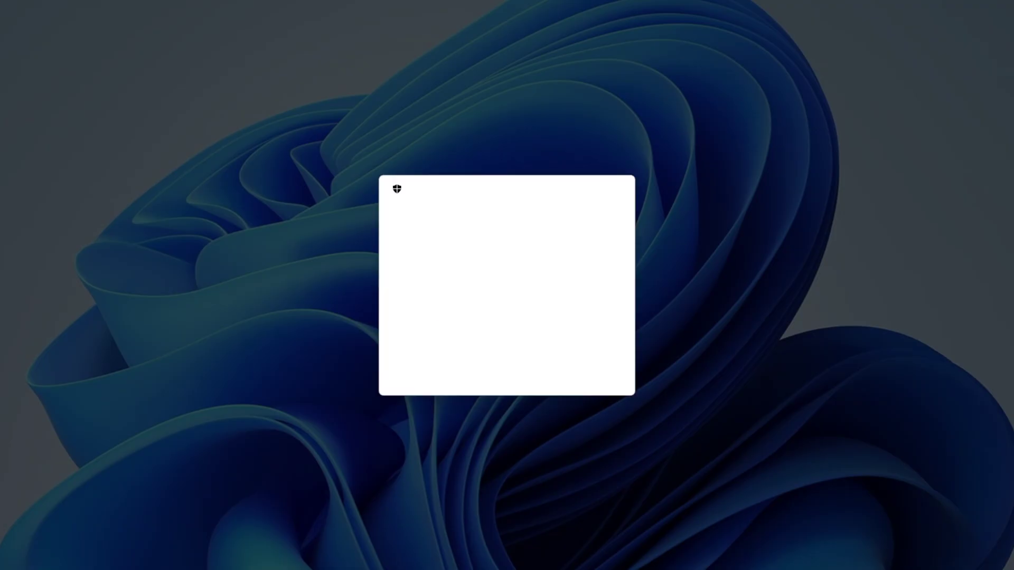
# Step: Allow Cheat Engine to start, launch the Cheat Engine Tutorial, and arrange the two windows side by side
pyautogui.click(472, 373)
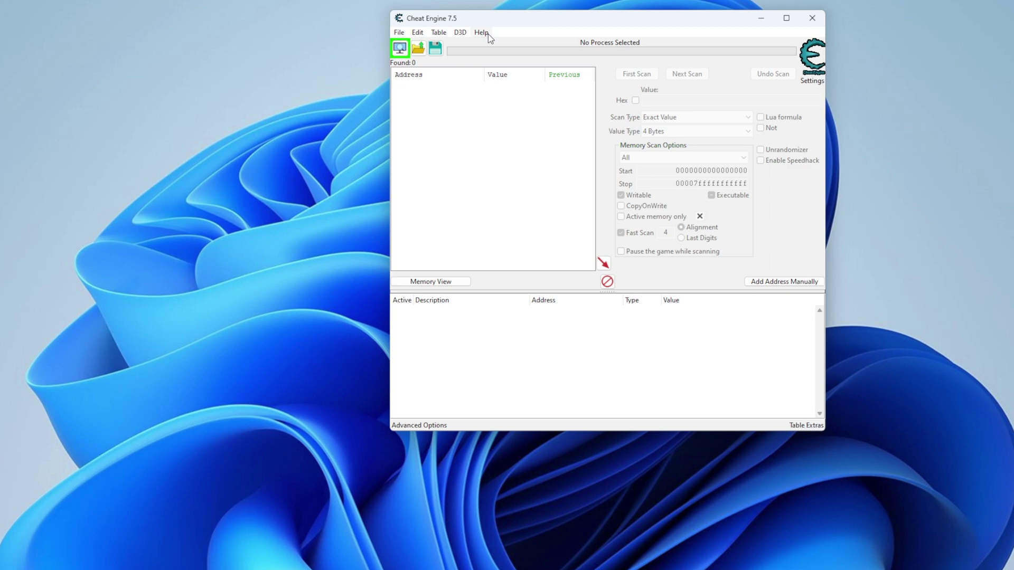
pyautogui.click(485, 32)
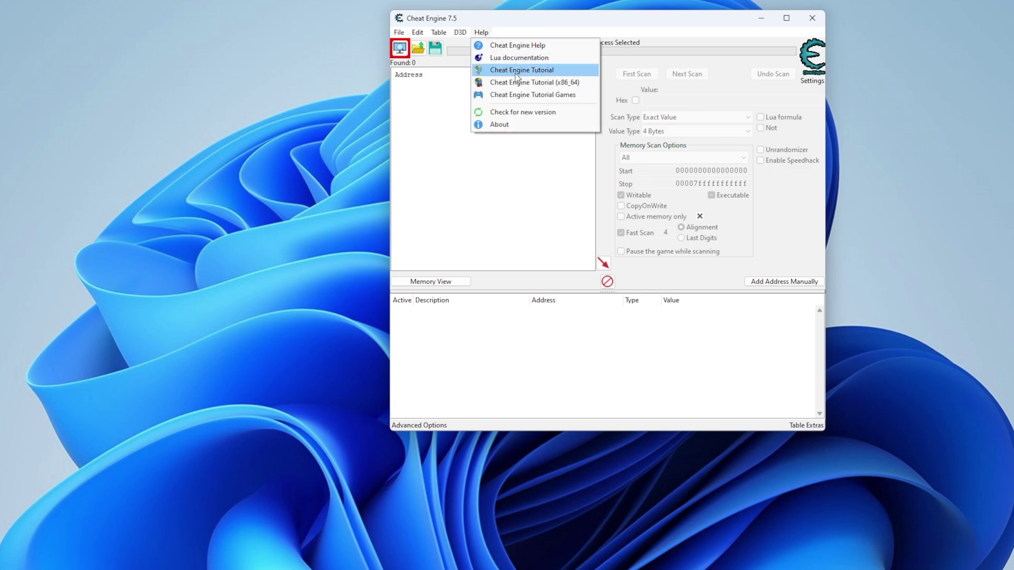
pyautogui.click(554, 71)
pyautogui.moveTo(509, 214); pyautogui.dragTo(297, 104)
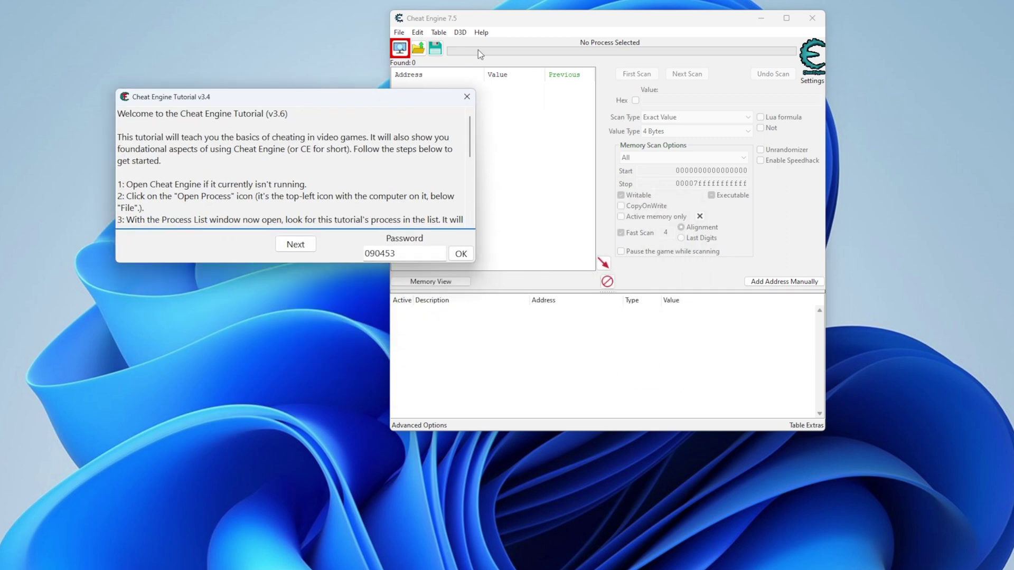
pyautogui.moveTo(513, 25); pyautogui.dragTo(631, 29)
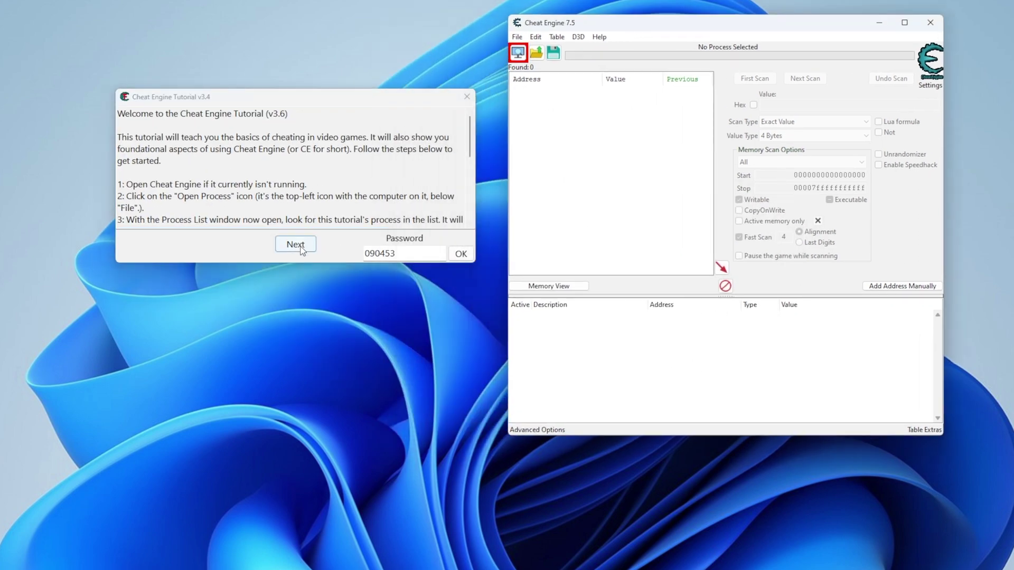
# Step: Read the tutorial's welcome instructions on opening its process in Cheat Engine
pyautogui.scroll(-5, 377, 194)
pyautogui.scroll(5, 387, 189)
pyautogui.scroll(-5, 270, 206)
pyautogui.scroll(5, 267, 204)
pyautogui.scroll(-5, 337, 175)
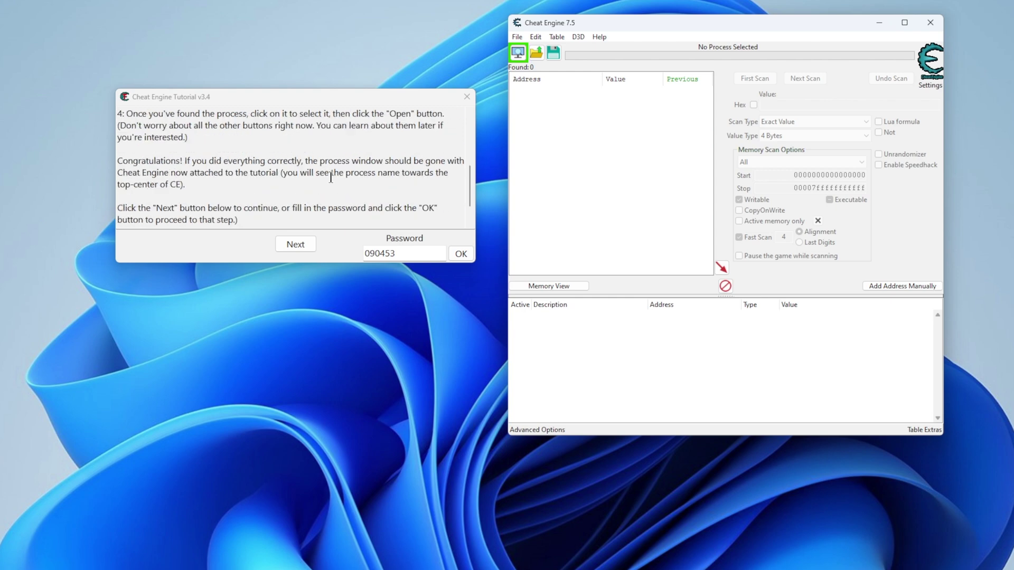
pyautogui.scroll(4, 331, 178)
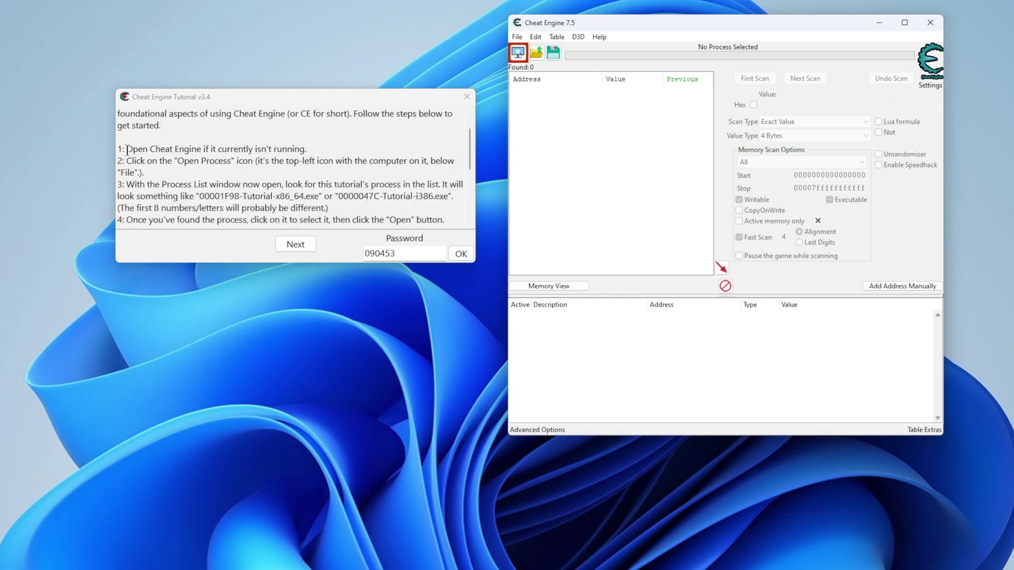
pyautogui.moveTo(127, 150); pyautogui.dragTo(305, 150)
pyautogui.click(280, 151)
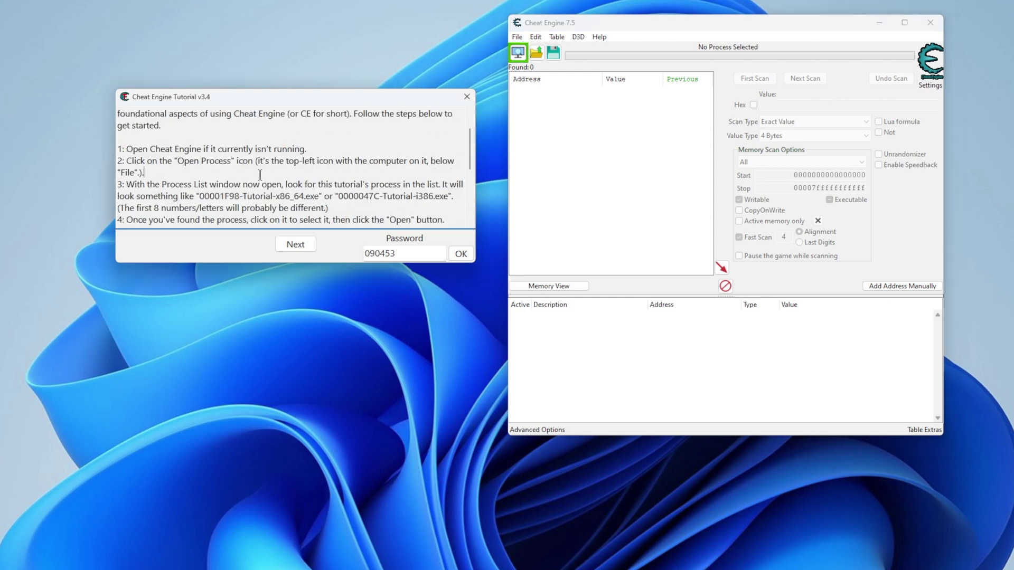
# Step: Advance the tutorial to Step 2, Exact Value scanning, and highlight the target value 1000 in its instructions
pyautogui.click(295, 244)
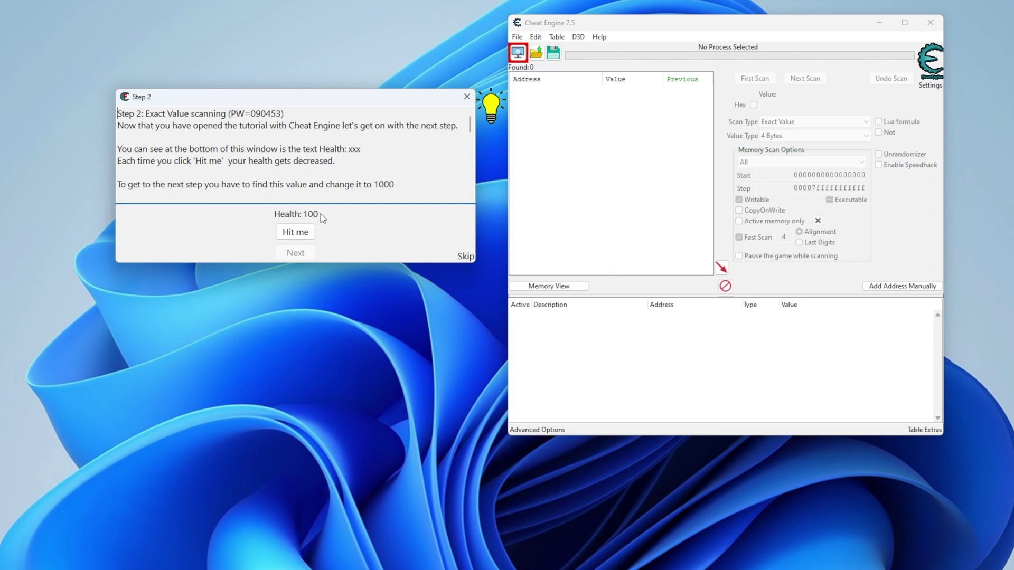
pyautogui.doubleClick(385, 185)
pyautogui.click(358, 186)
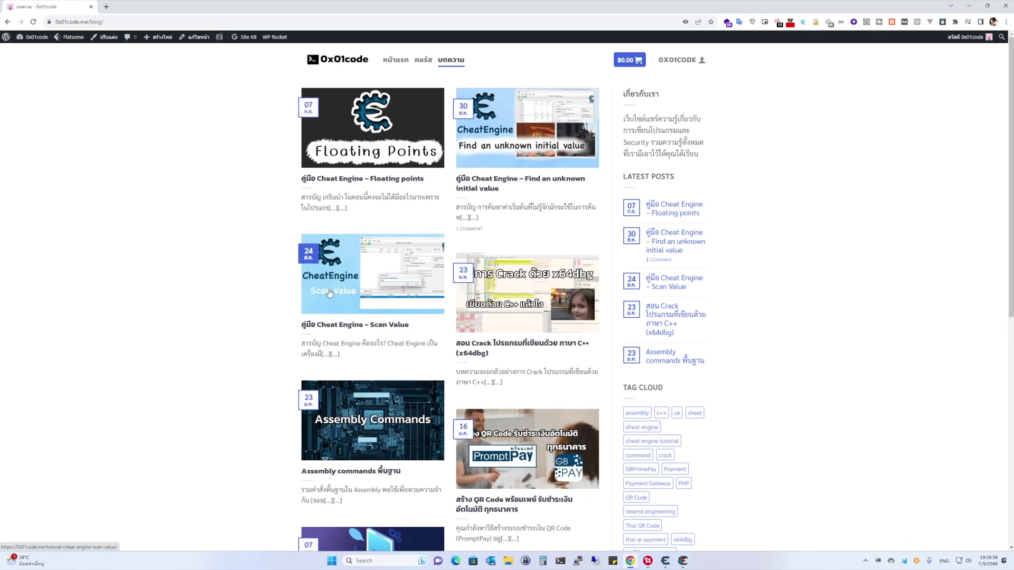
# Step: Open the Cheat Engine – Scan Value article from the 0x01code blog in the browser and examine its Scan Type section
pyautogui.click(319, 327)
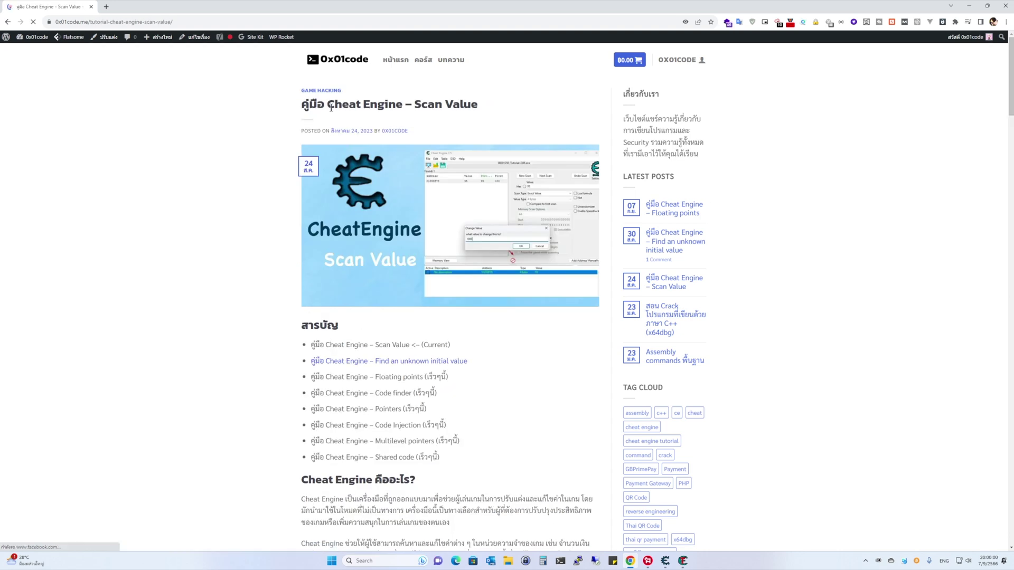
pyautogui.moveTo(414, 104); pyautogui.dragTo(478, 102)
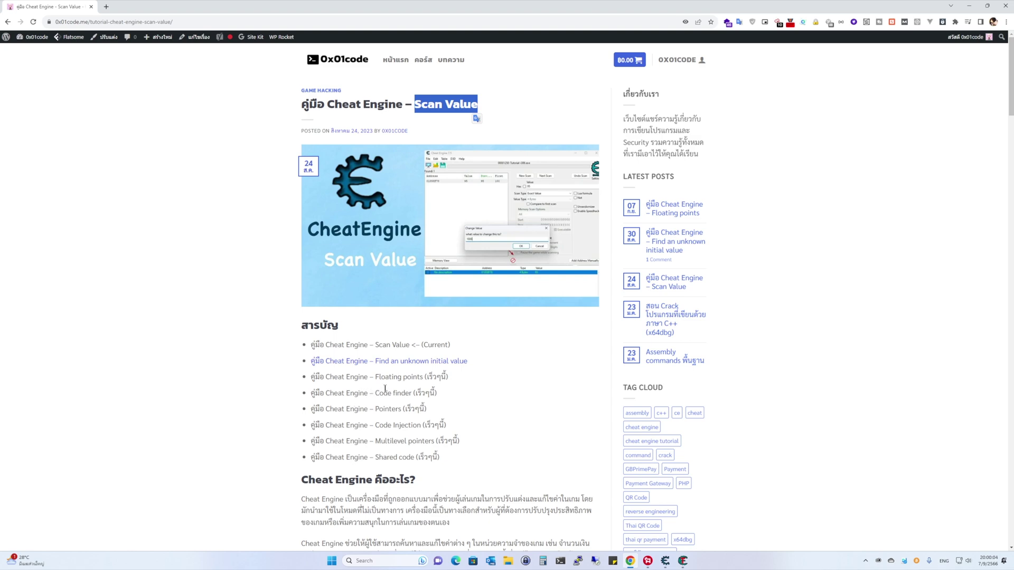
pyautogui.scroll(-5, 363, 379)
pyautogui.scroll(-6, 364, 379)
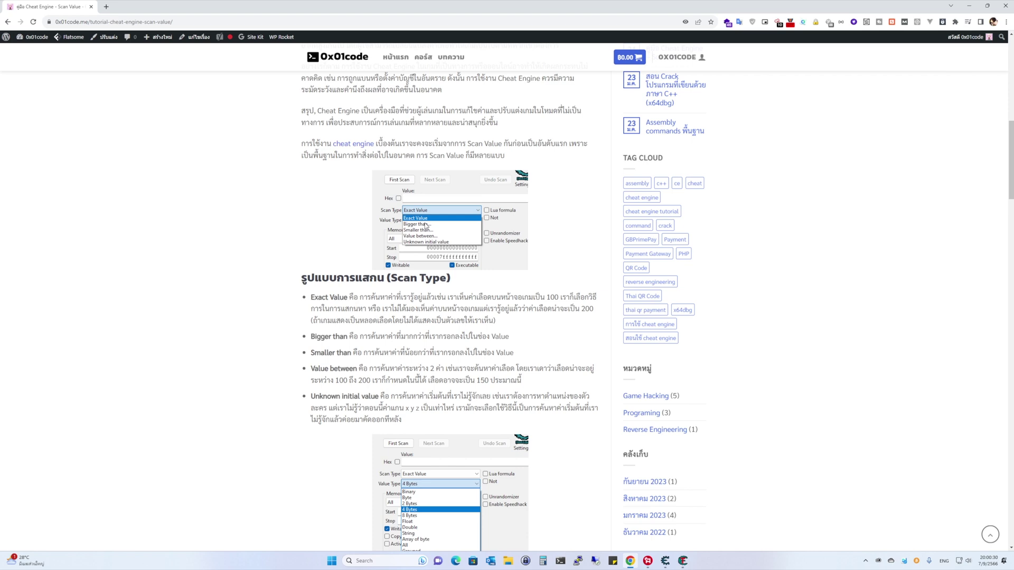
# Step: Bring the tutorial's Step 2 window over the article and examine the Value Type explanations
pyautogui.click(683, 560)
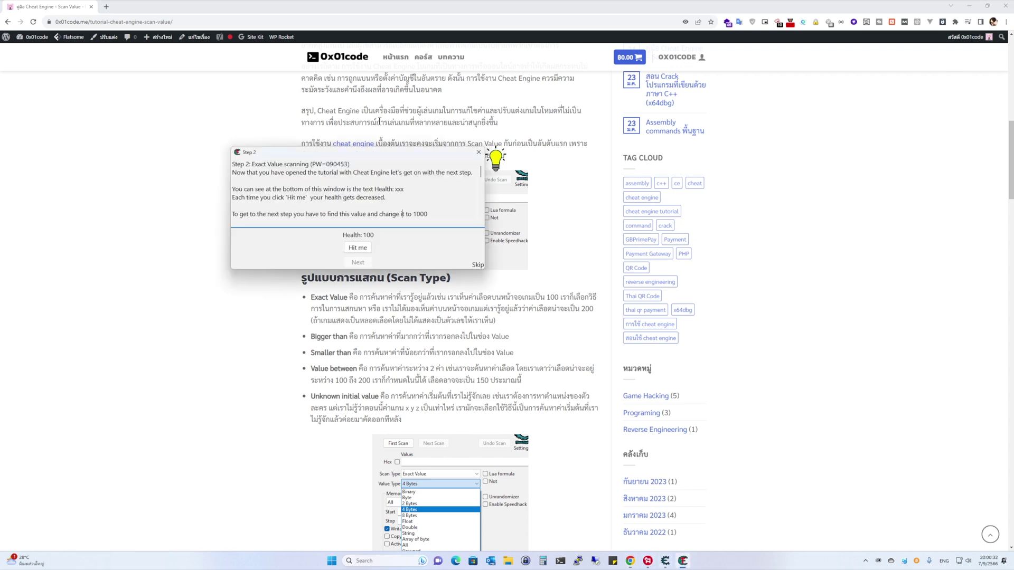
pyautogui.moveTo(357, 158); pyautogui.dragTo(474, 91)
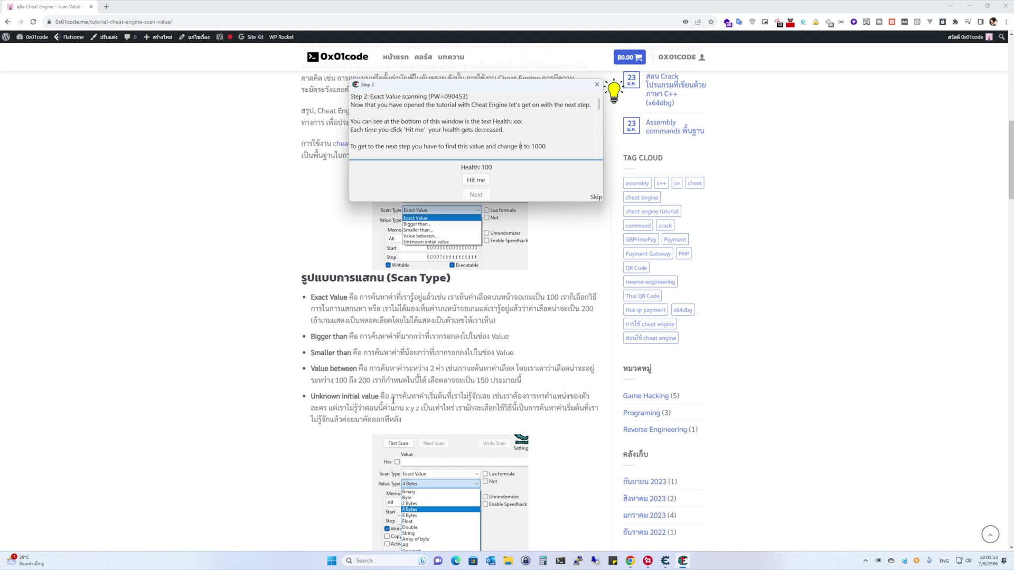
pyautogui.scroll(-3, 440, 376)
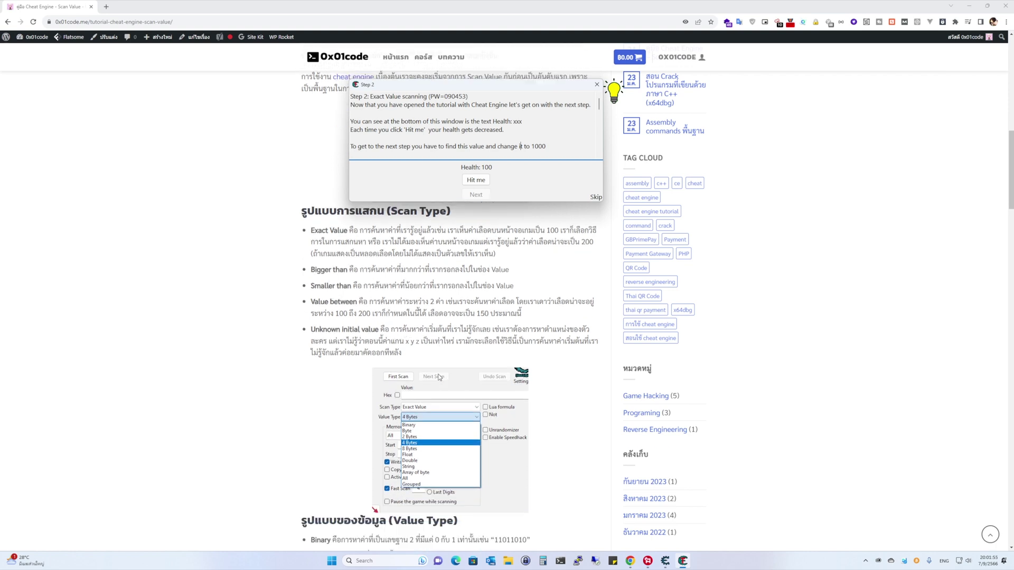
pyautogui.scroll(-3, 441, 377)
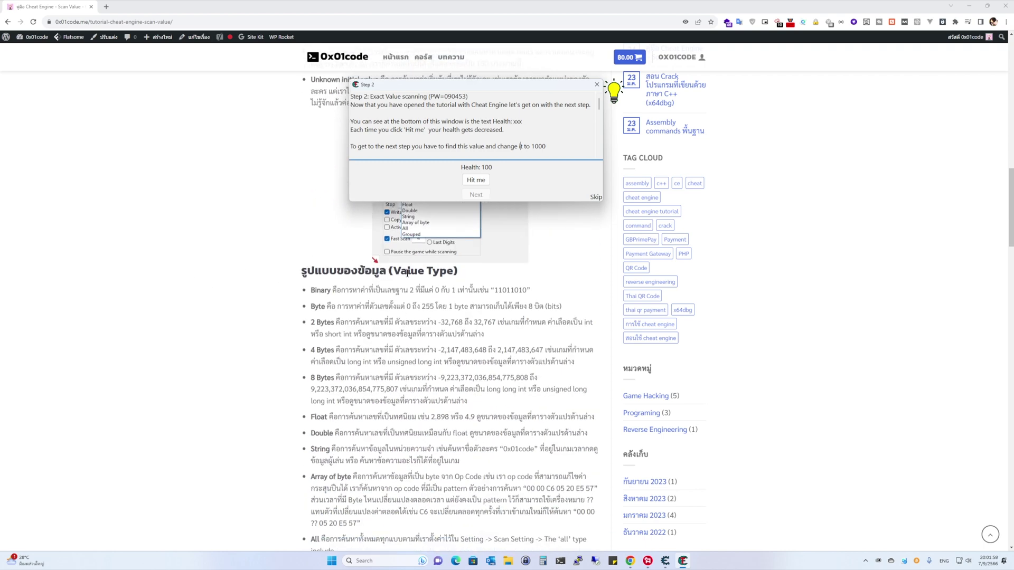
pyautogui.scroll(2, 409, 275)
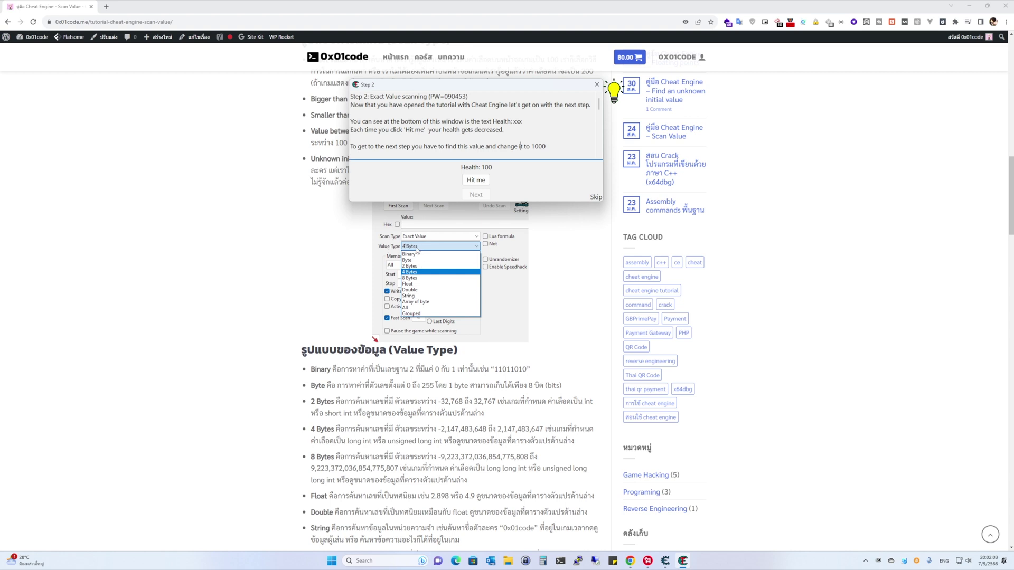
pyautogui.scroll(1, 417, 250)
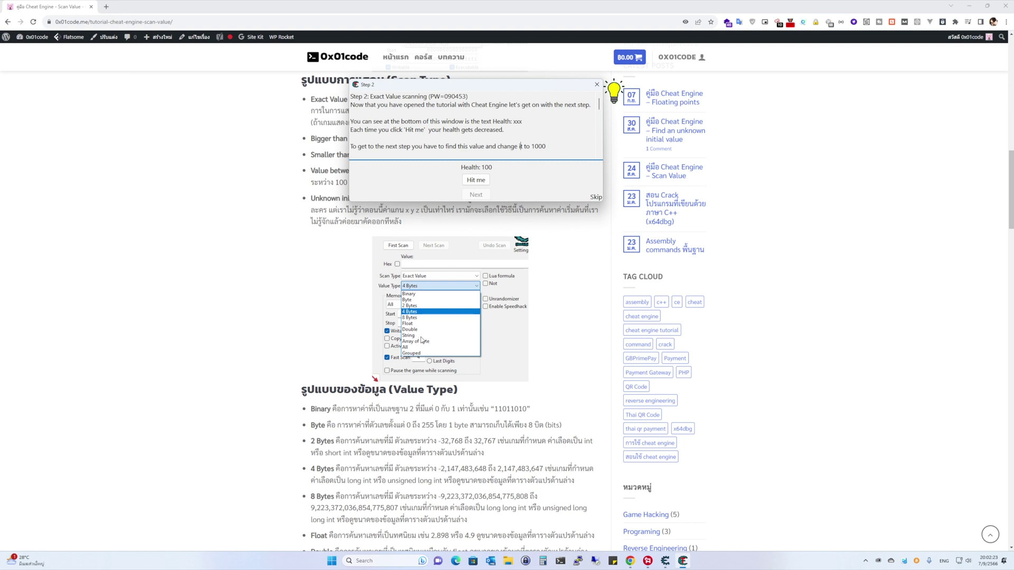
pyautogui.scroll(-2, 423, 340)
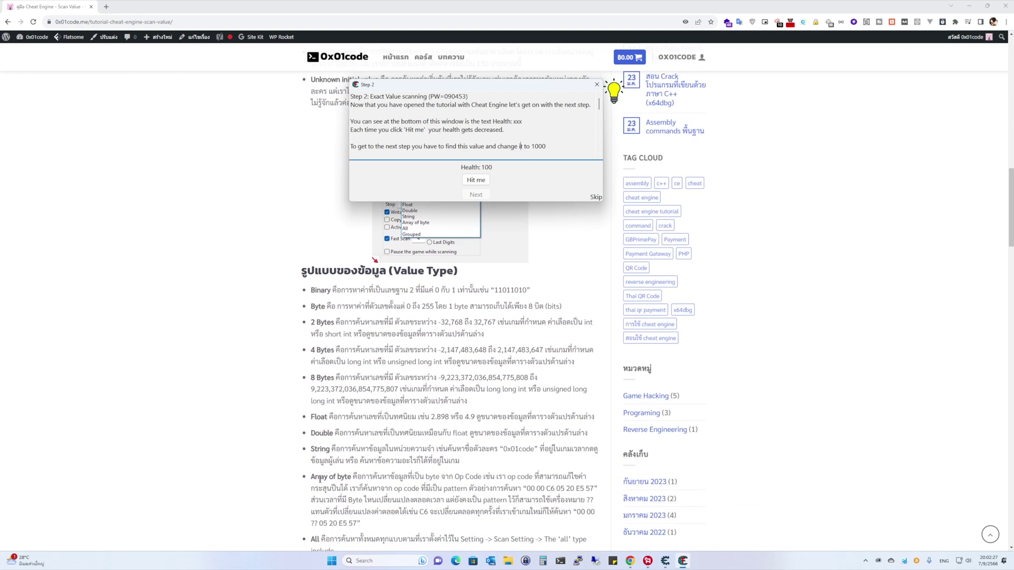
pyautogui.scroll(-1, 324, 478)
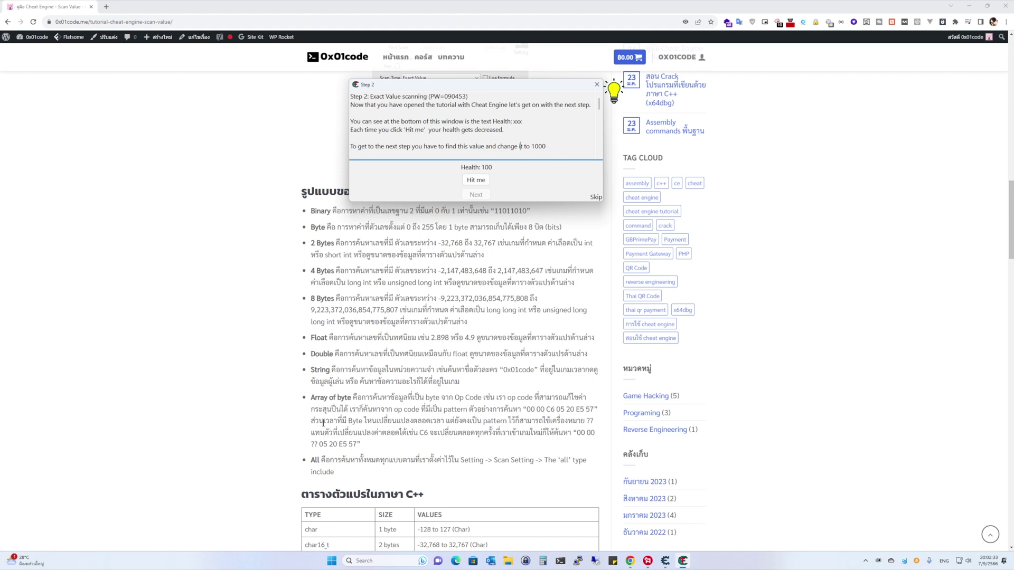
pyautogui.scroll(1, 326, 282)
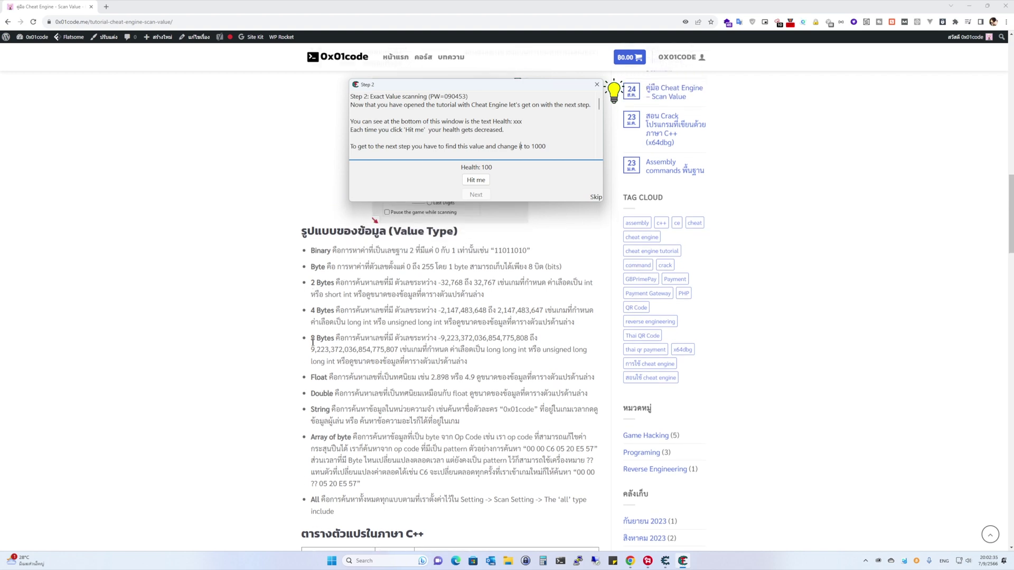
pyautogui.scroll(-1, 336, 399)
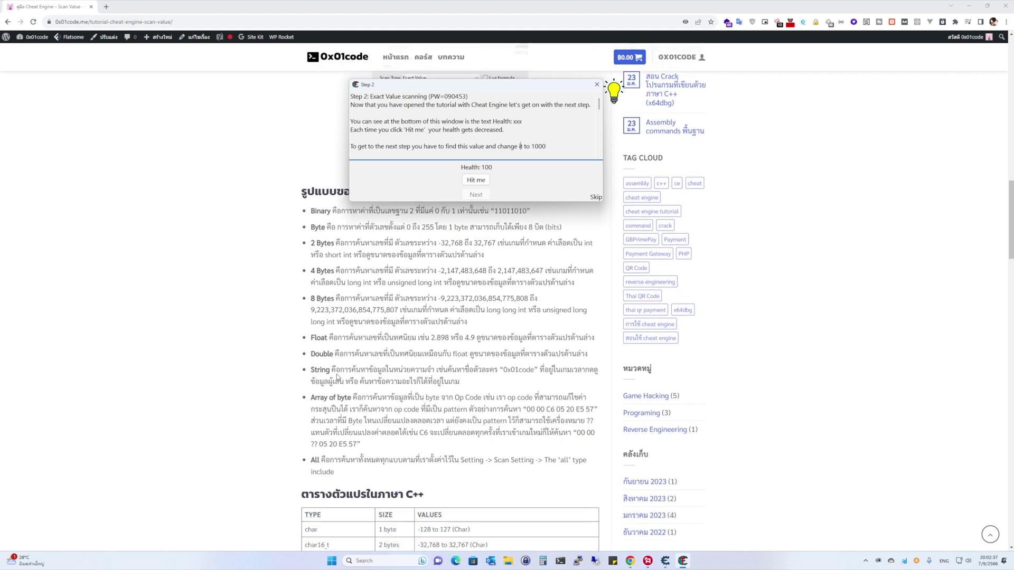
# Step: Examine the article's C++ variable table, highlighting the long int upper limit, and the search procedure section below it
pyautogui.scroll(-3, 337, 377)
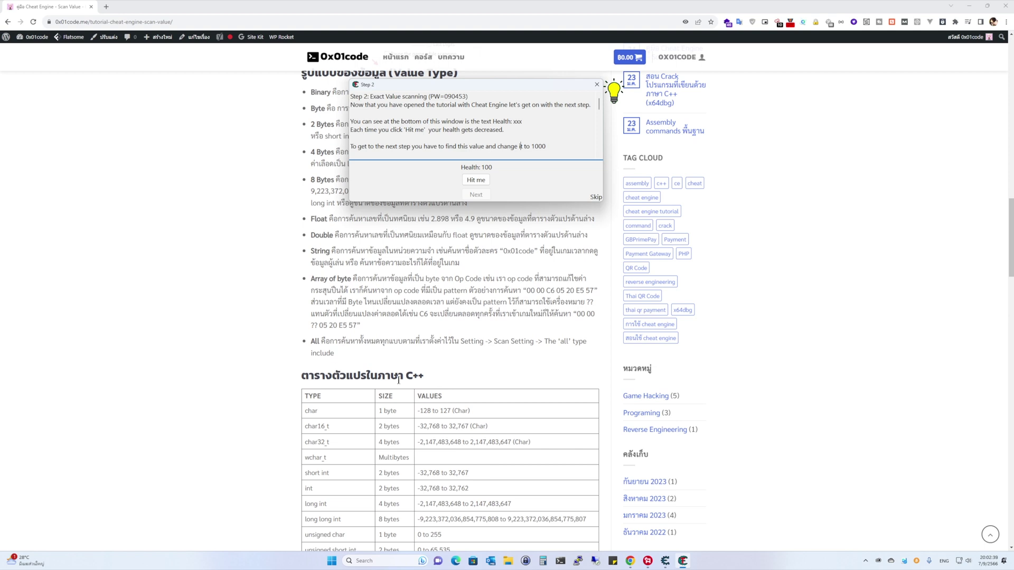
pyautogui.scroll(-3, 404, 380)
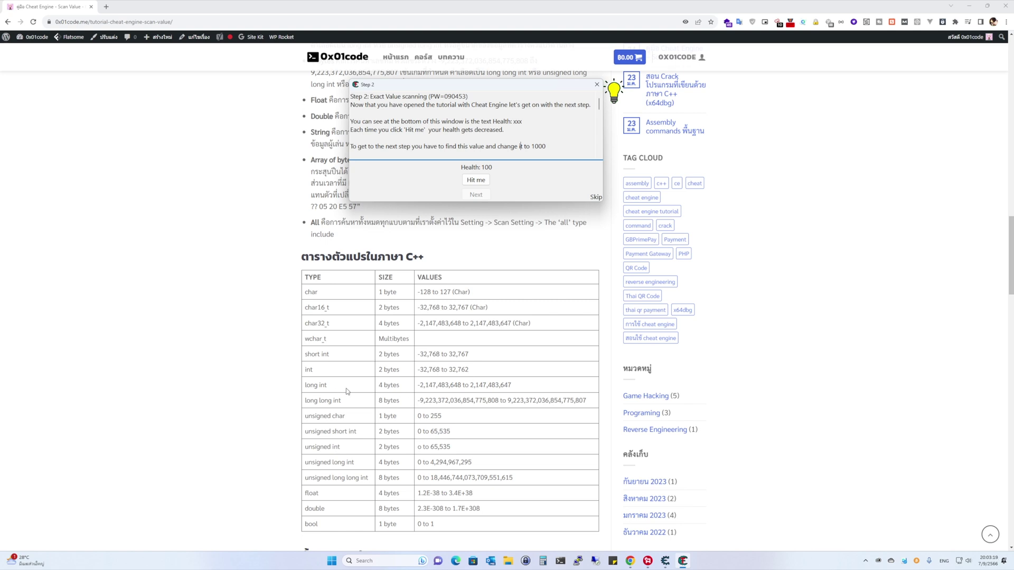
pyautogui.moveTo(469, 384); pyautogui.dragTo(514, 387)
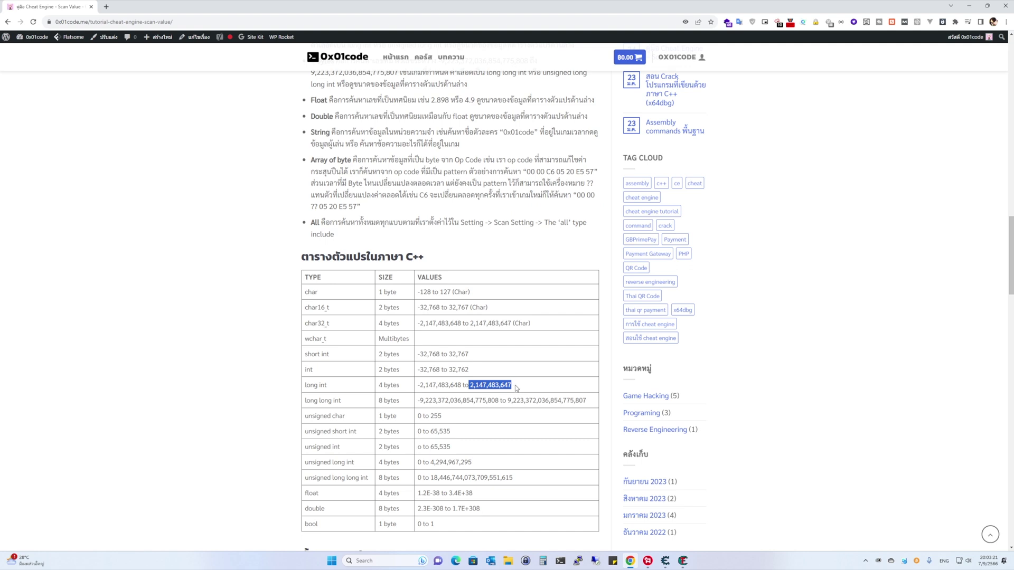
pyautogui.click(516, 387)
pyautogui.scroll(-1, 401, 417)
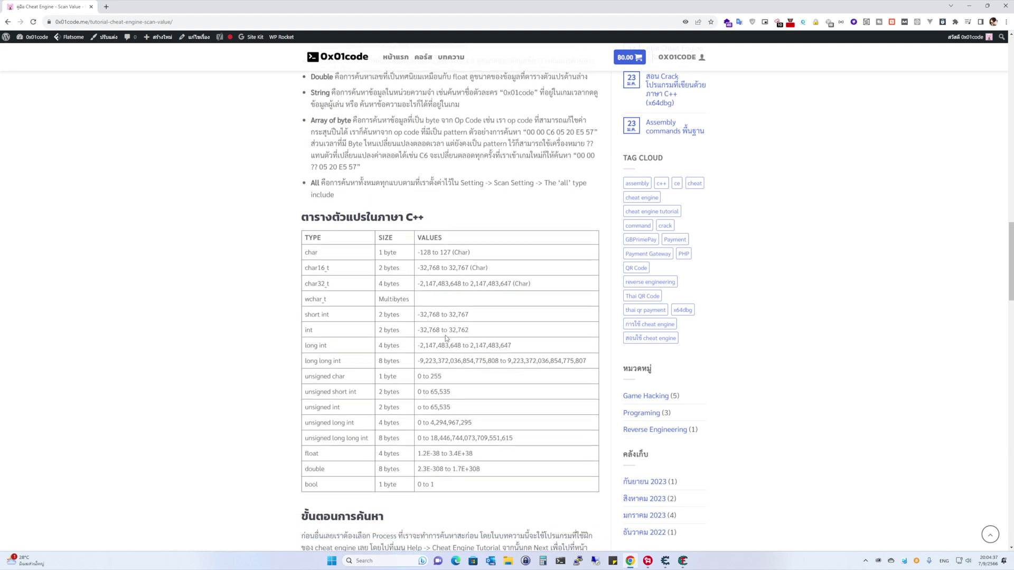
pyautogui.scroll(-2, 445, 336)
pyautogui.scroll(-8, 445, 335)
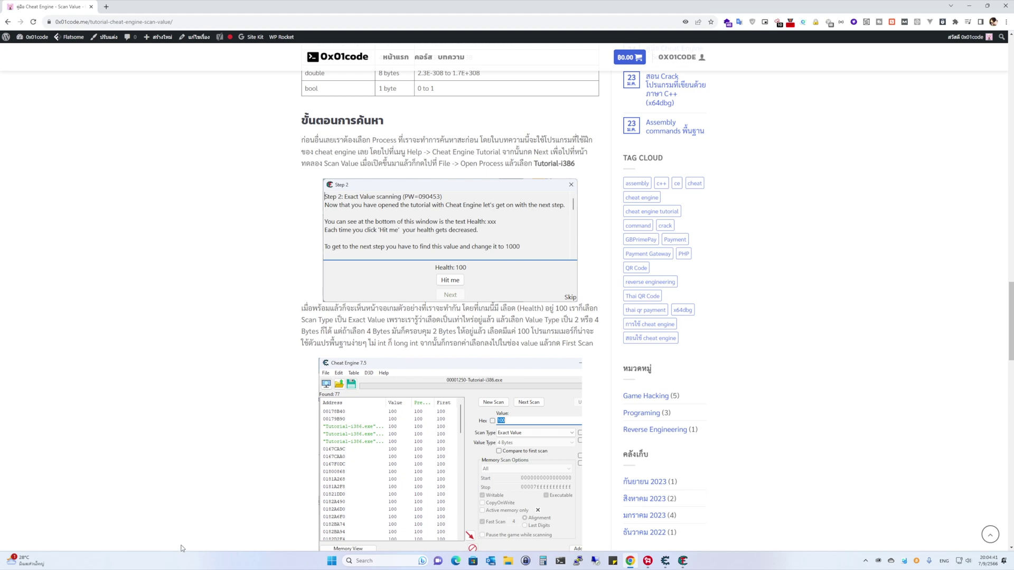
pyautogui.scroll(-3, 533, 425)
pyautogui.scroll(3, 533, 425)
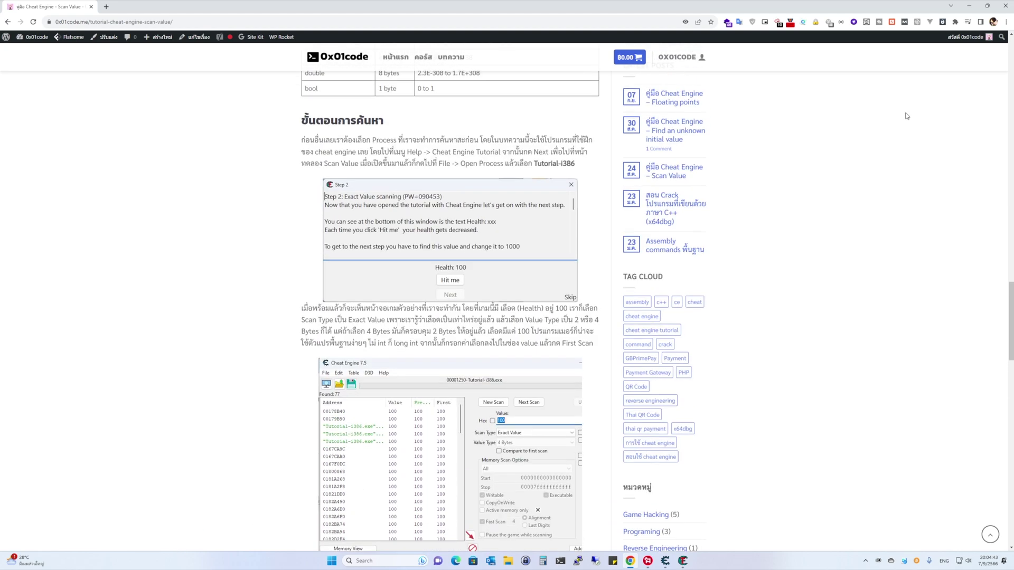
# Step: Minimise the browser, place Cheat Engine beside the tutorial, and attach it to the Tutorial-i386 process
pyautogui.click(965, 5)
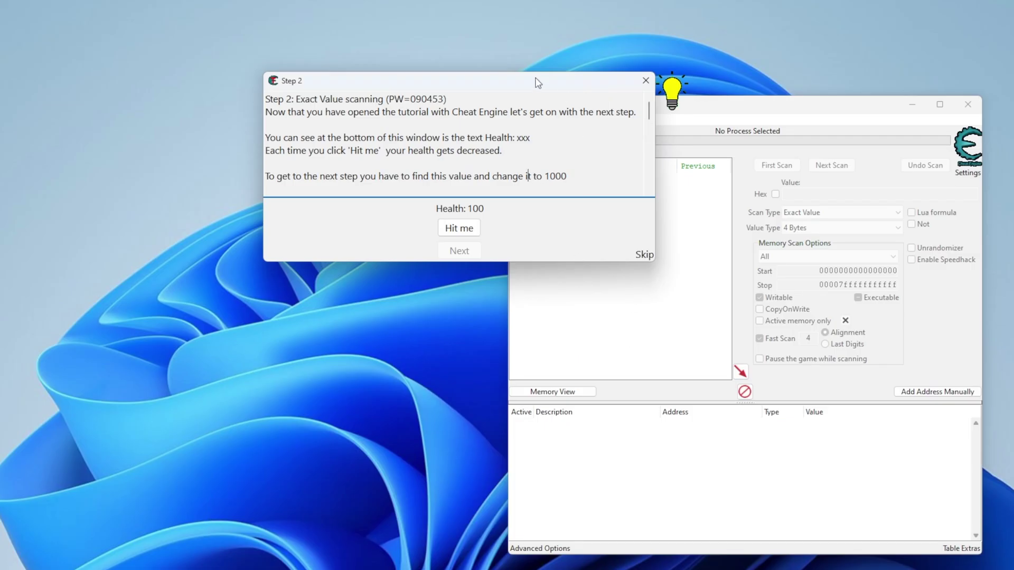
pyautogui.moveTo(688, 108); pyautogui.dragTo(692, 54)
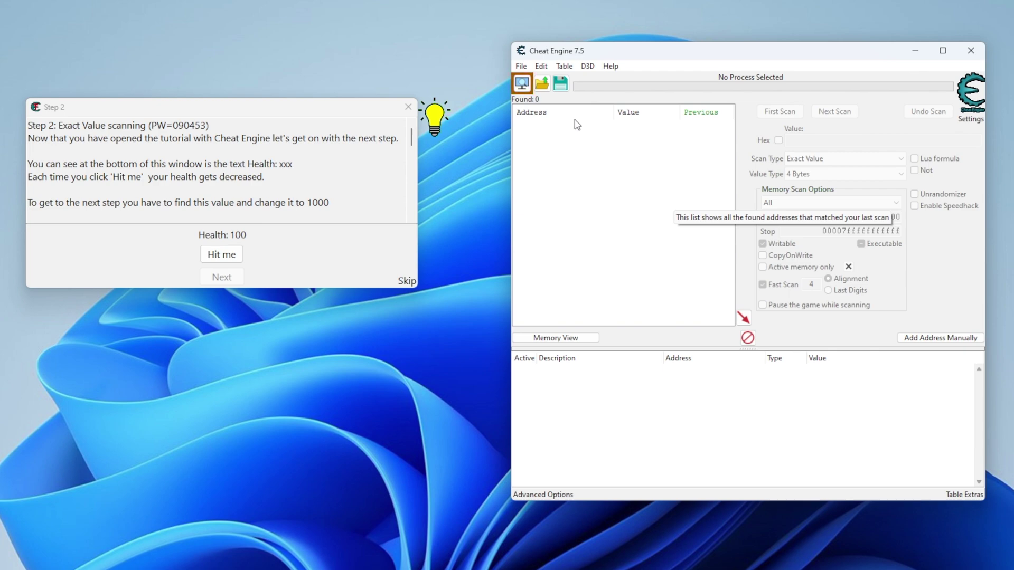
pyautogui.click(522, 86)
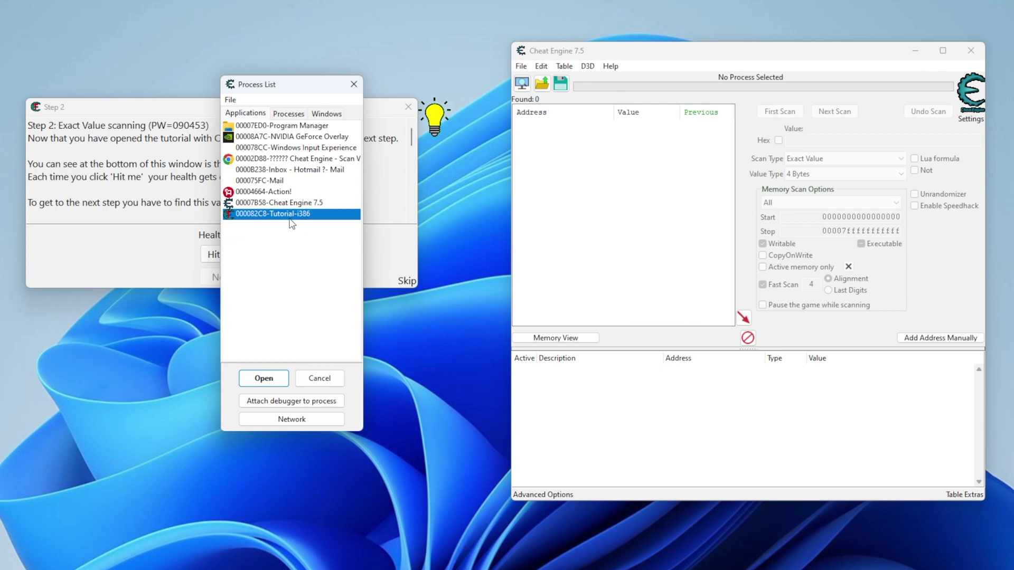
pyautogui.click(267, 378)
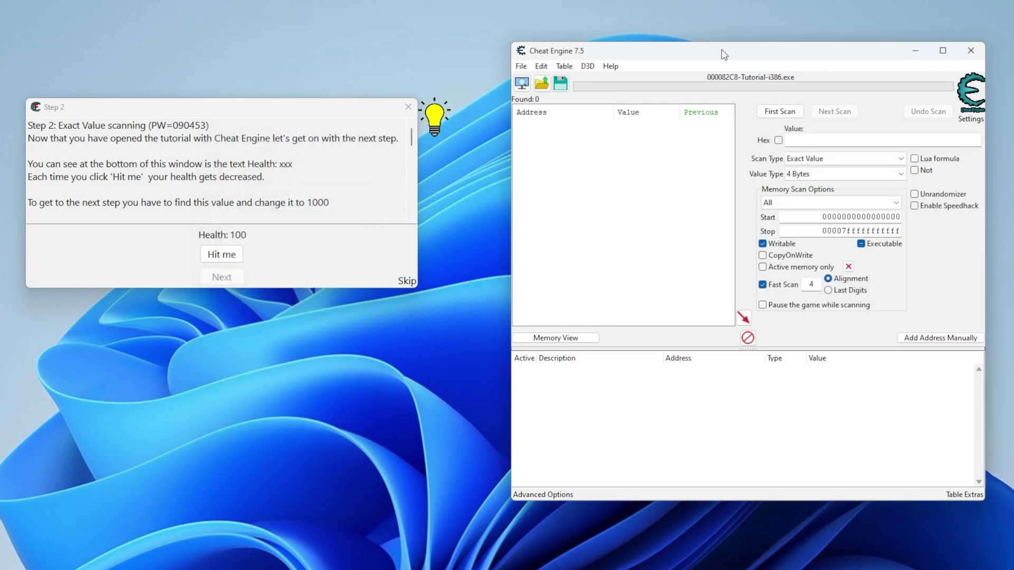
pyautogui.moveTo(723, 55); pyautogui.dragTo(684, 51)
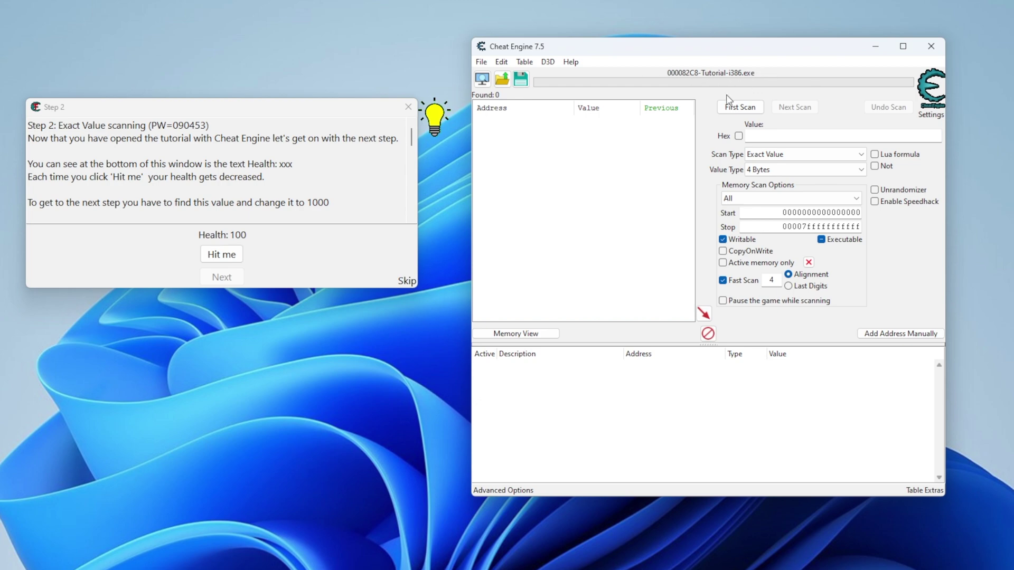
# Step: Examine the Scan Type and Value Type options, the list of scannable modules and the Start address in the memory scan options
pyautogui.click(778, 157)
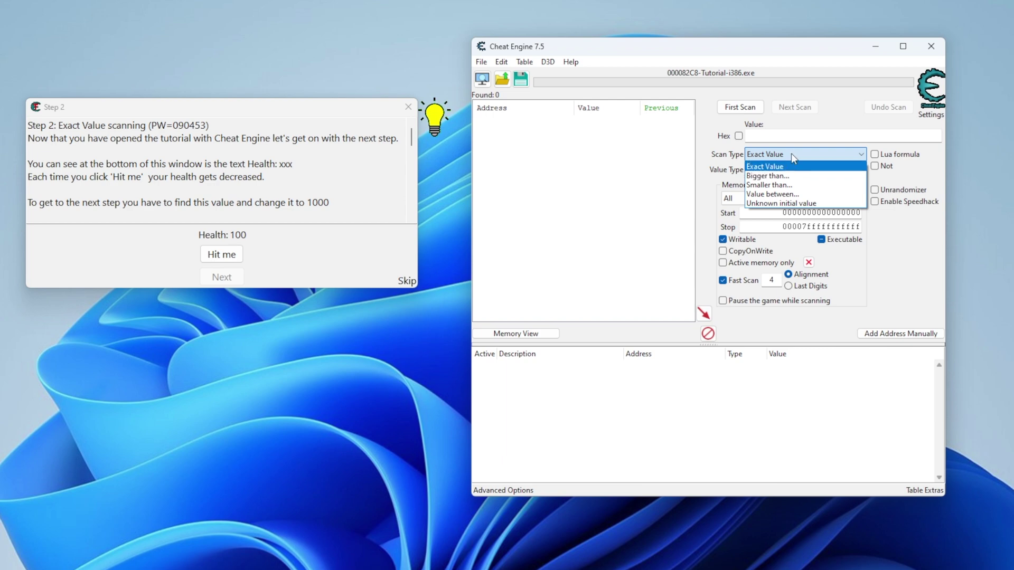
pyautogui.click(791, 153)
pyautogui.click(768, 171)
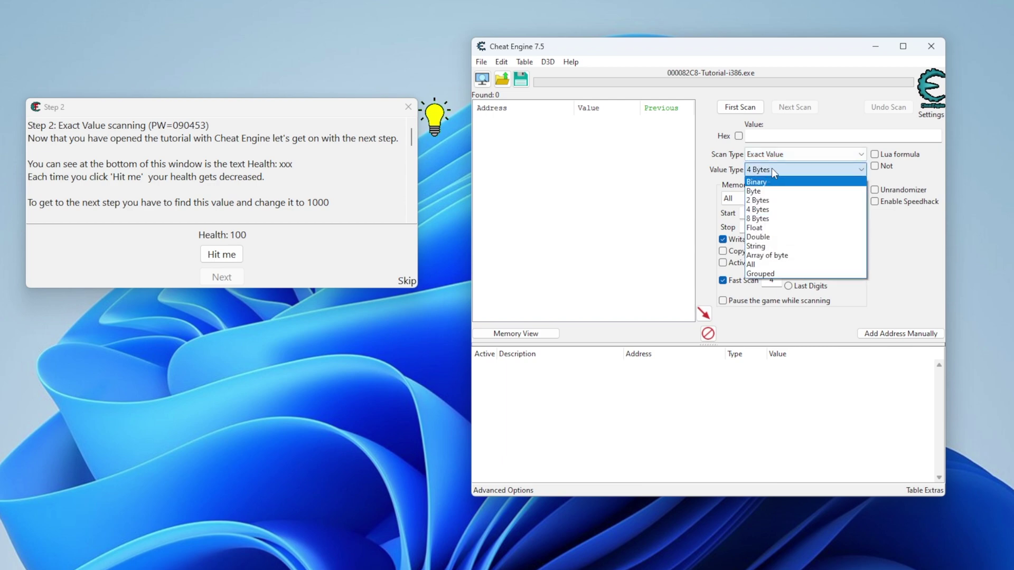
pyautogui.click(772, 168)
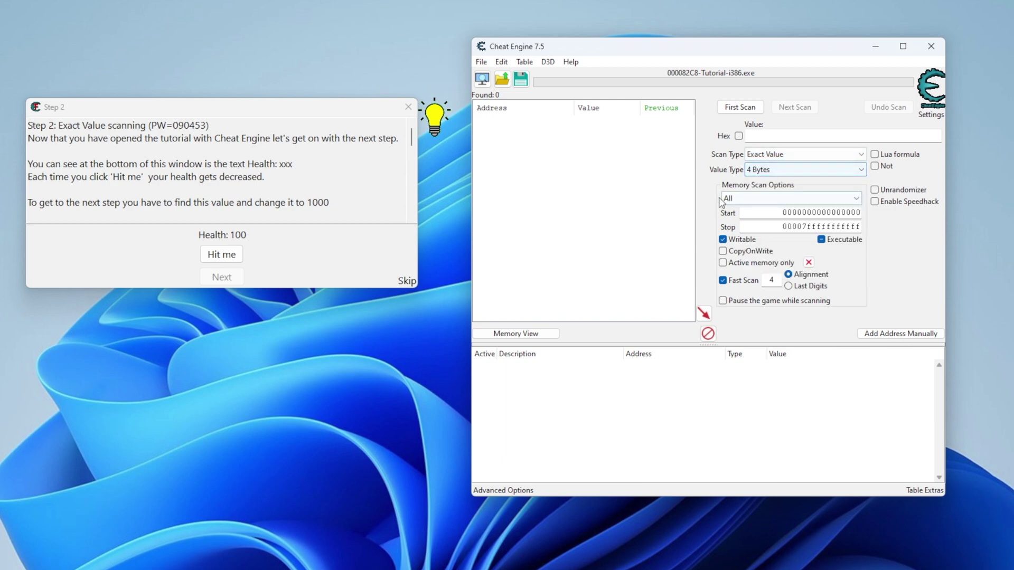
pyautogui.click(781, 199)
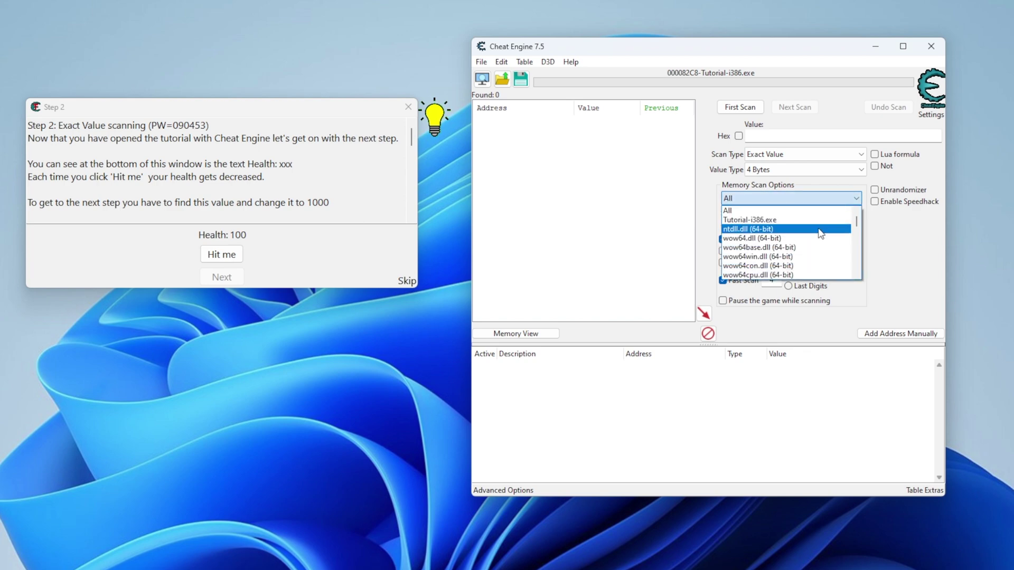
pyautogui.scroll(-3, 820, 242)
pyautogui.scroll(3, 820, 241)
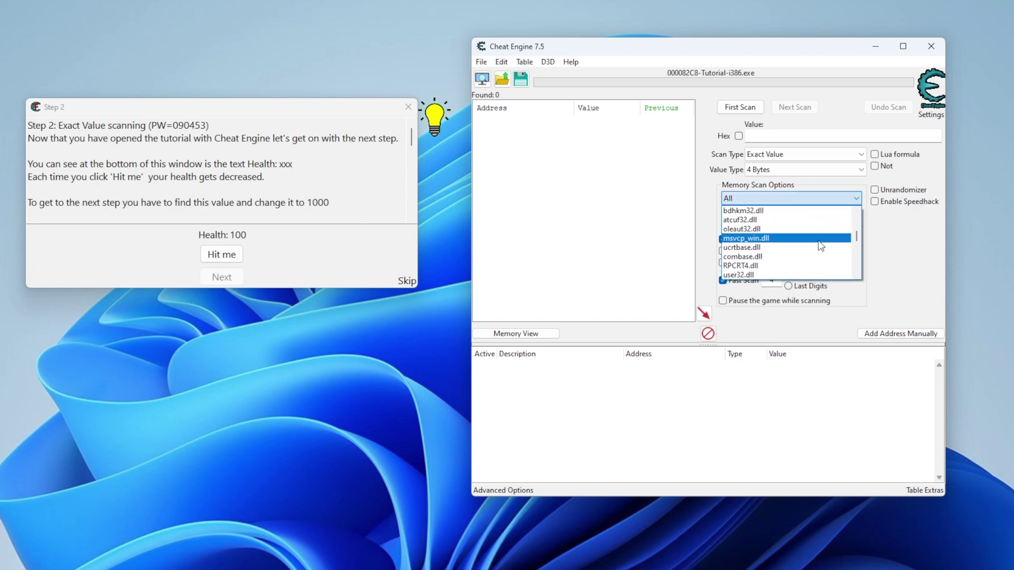
pyautogui.click(850, 203)
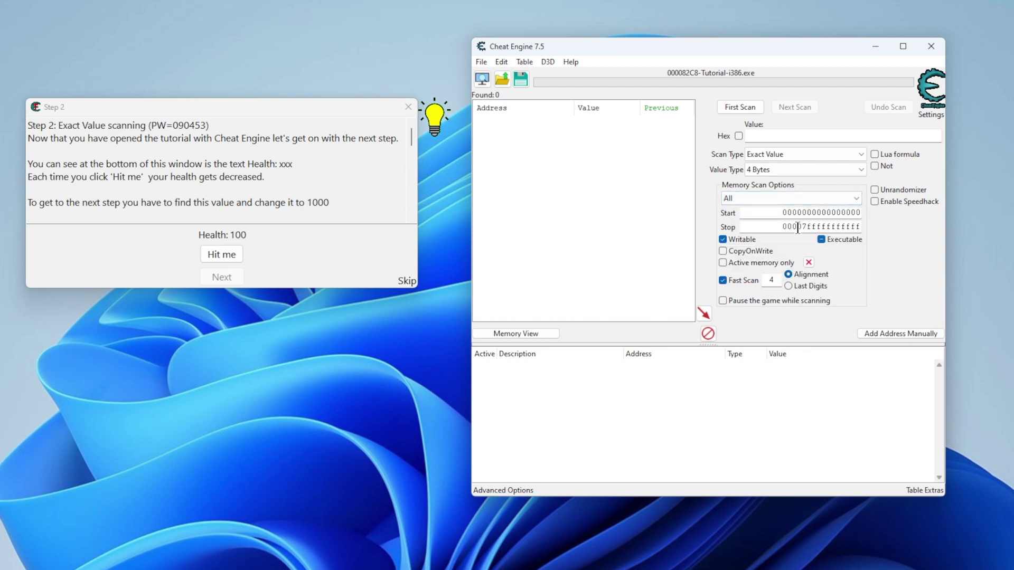
pyautogui.click(792, 212)
pyautogui.moveTo(792, 212); pyautogui.dragTo(855, 212)
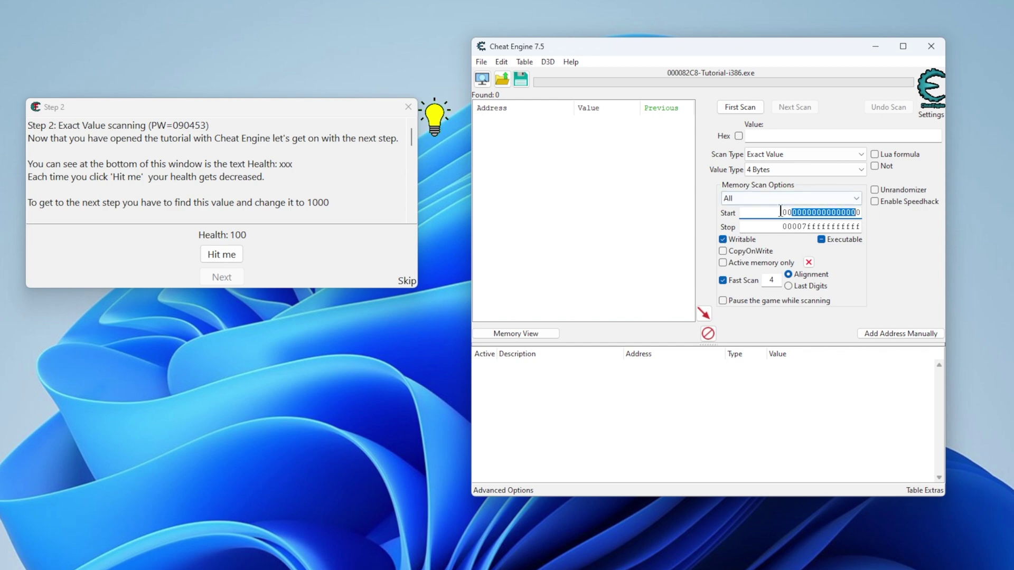
pyautogui.press('Home')
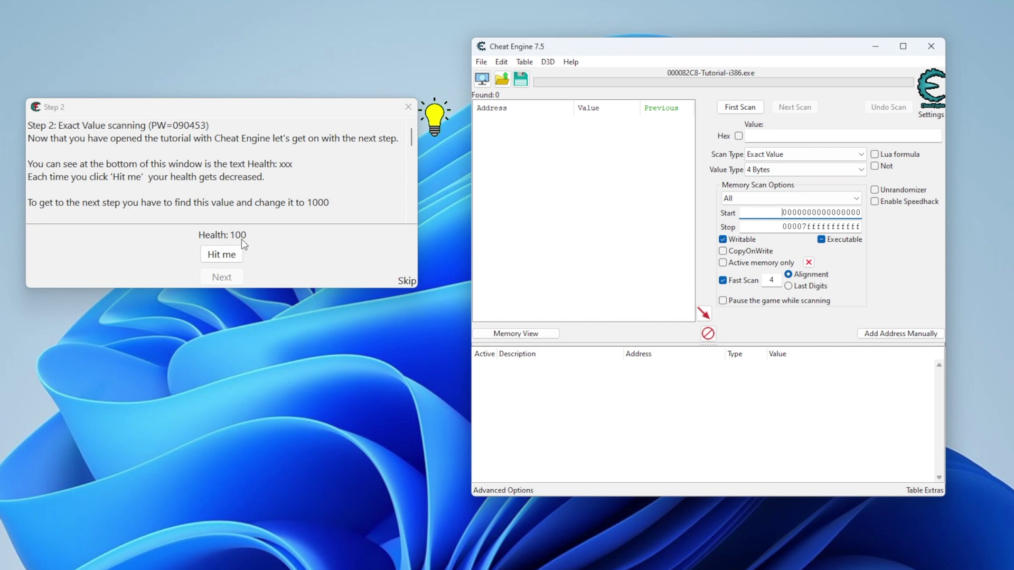
# Step: Run a first scan for the exact value 100 and look through the found addresses
pyautogui.click(801, 136)
pyautogui.write('100')
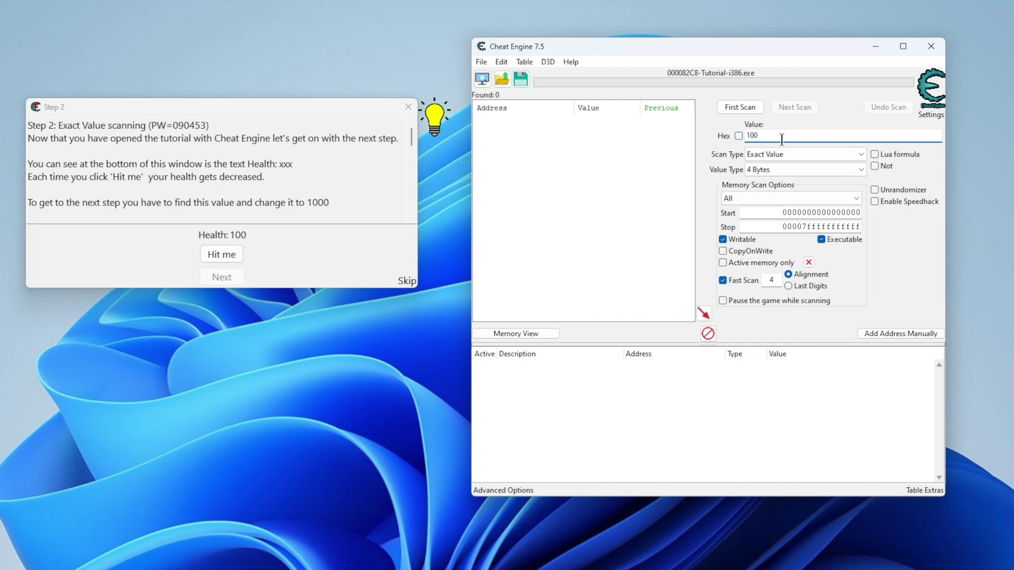
pyautogui.click(747, 109)
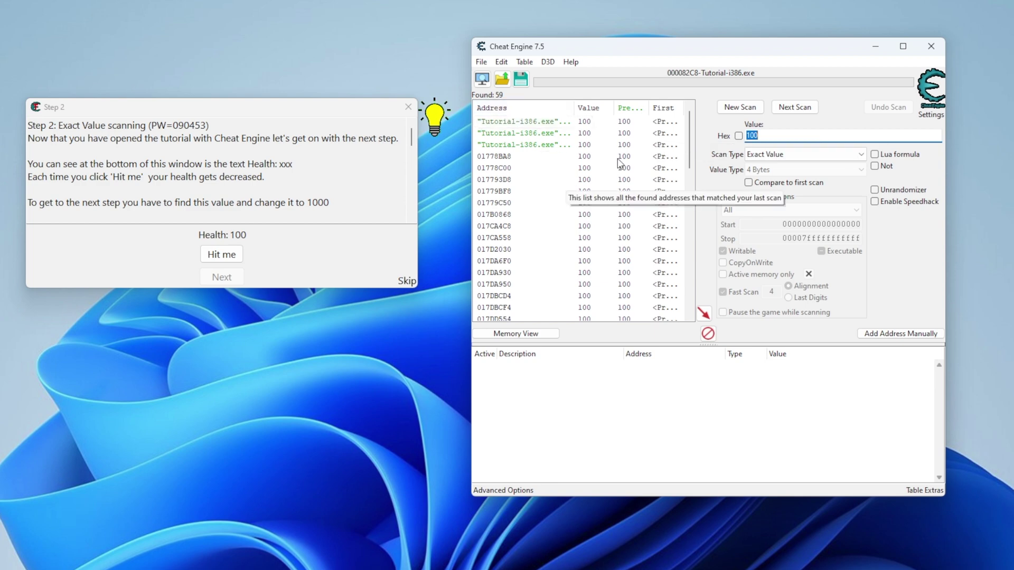
pyautogui.scroll(-10, 601, 253)
pyautogui.scroll(10, 602, 267)
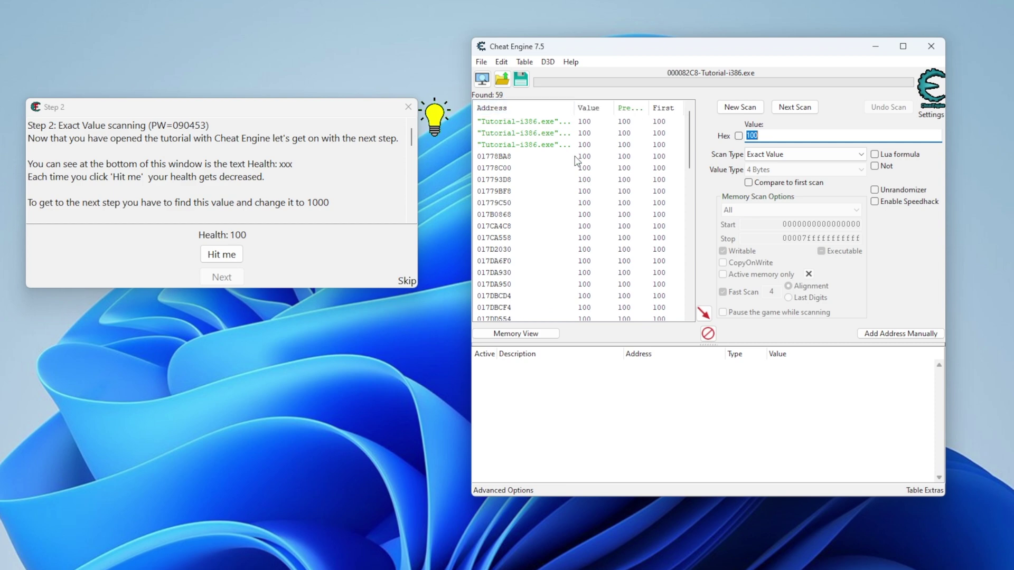
pyautogui.scroll(-3, 587, 168)
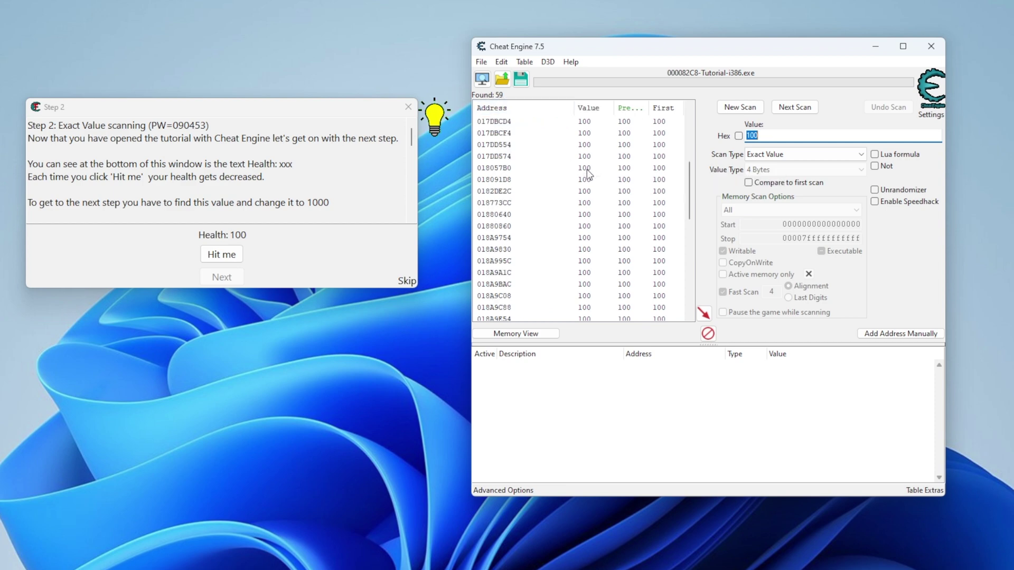
pyautogui.scroll(3, 599, 182)
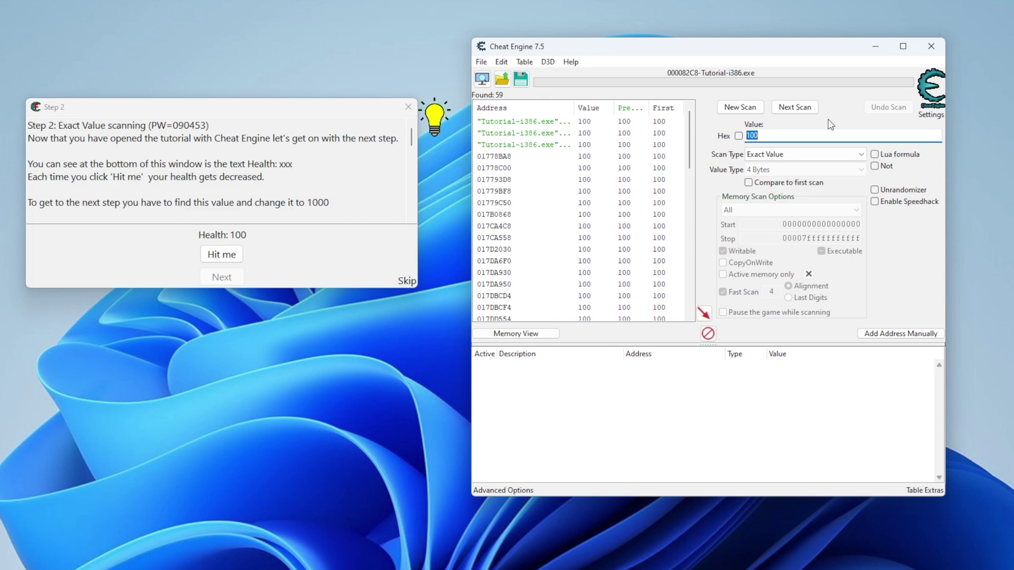
# Step: Decrease the tutorial's Health once, then locate and select the found address whose value changed with it
pyautogui.click(235, 257)
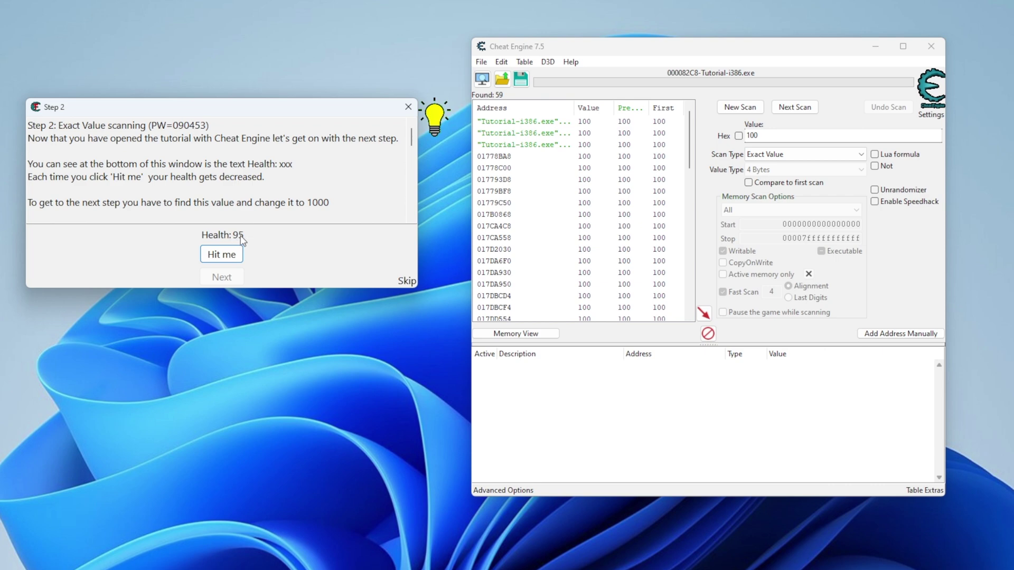
pyautogui.click(606, 195)
pyautogui.scroll(-6, 608, 211)
pyautogui.scroll(-5, 608, 212)
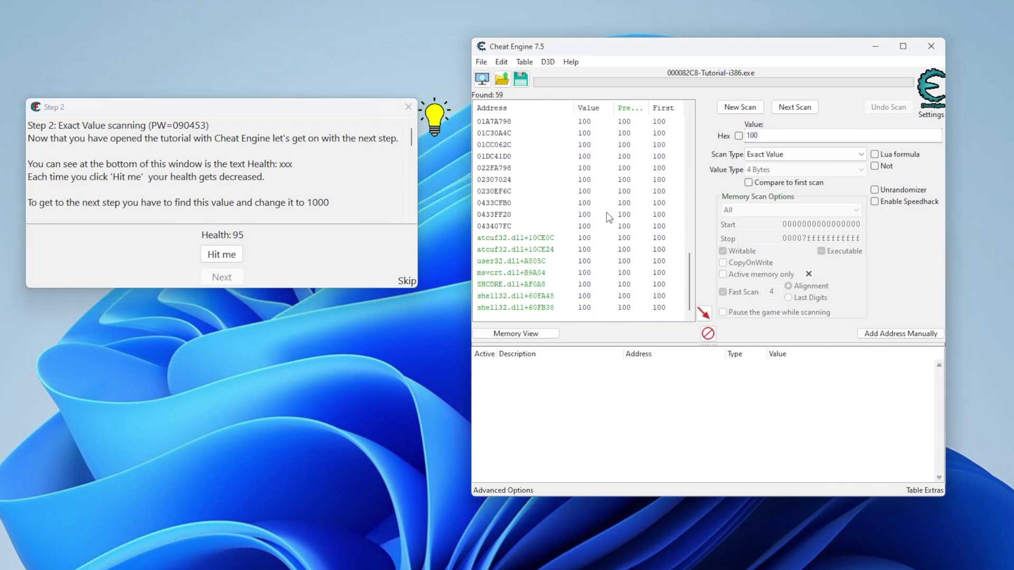
pyautogui.scroll(7, 609, 217)
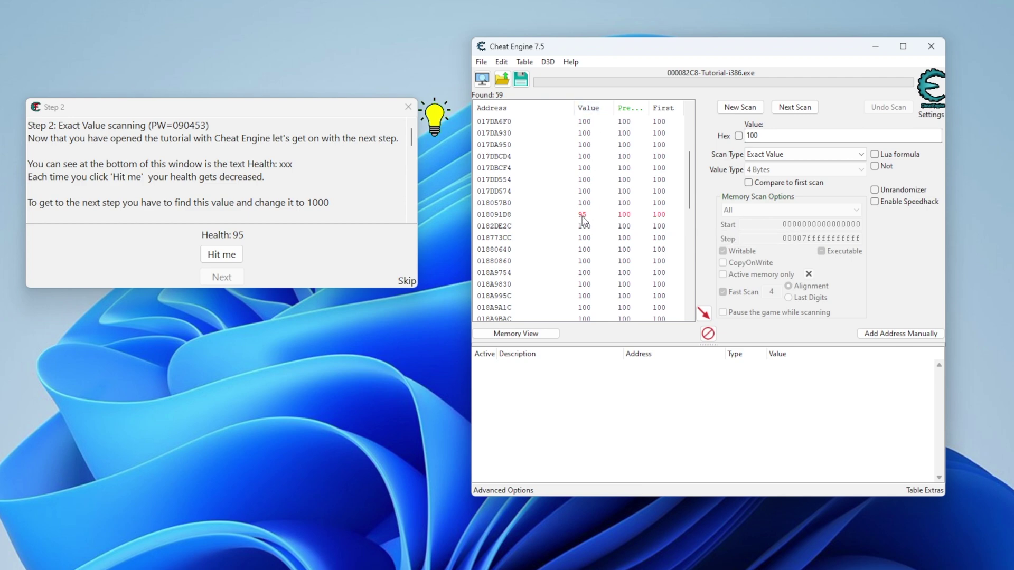
pyautogui.click(582, 219)
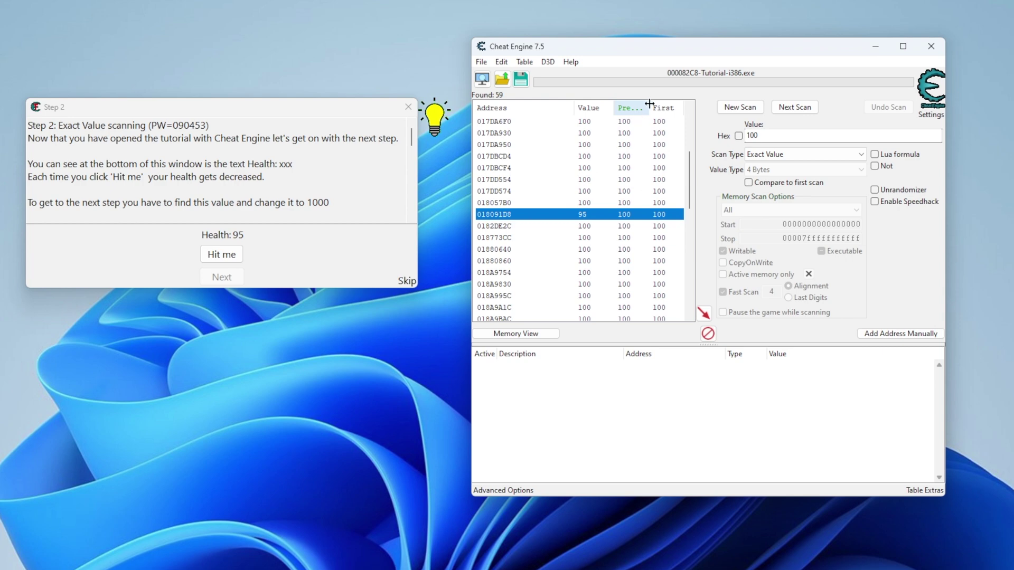
# Step: Widen the Cheat Engine window to show the full result columns and look through the found addresses again
pyautogui.moveTo(944, 138); pyautogui.dragTo(1013, 138)
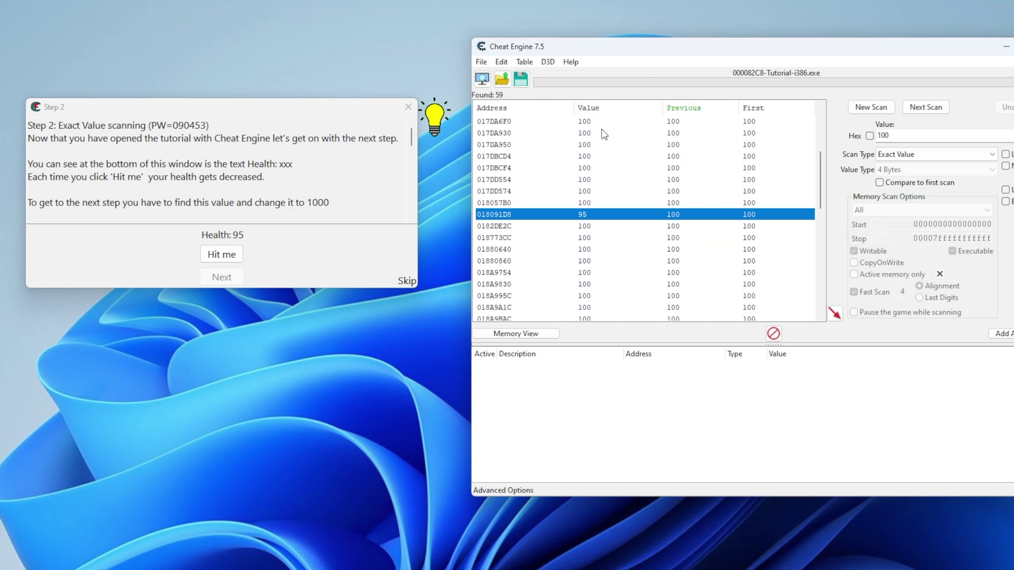
pyautogui.scroll(4, 633, 148)
pyautogui.scroll(-10, 648, 158)
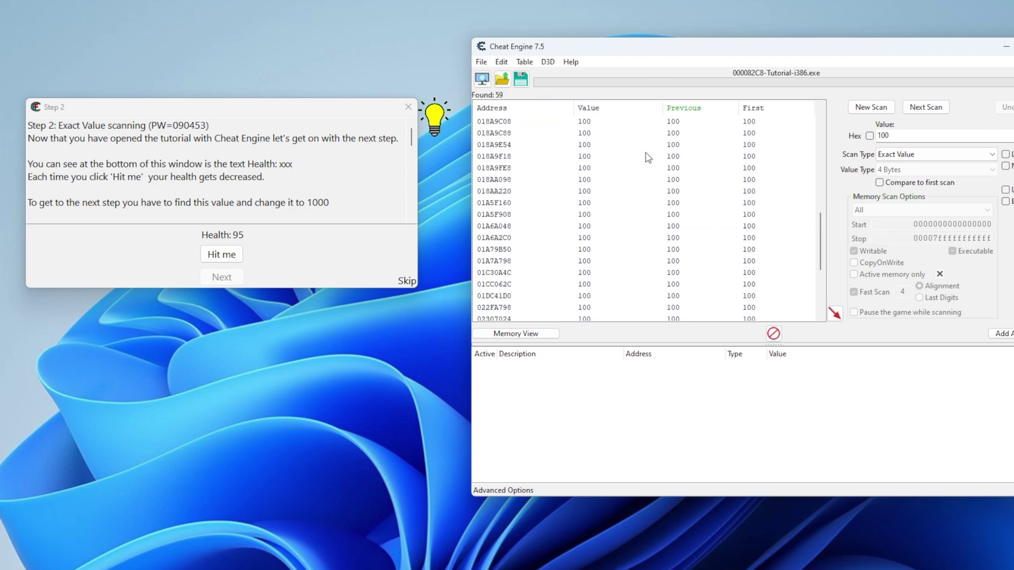
pyautogui.scroll(10, 648, 158)
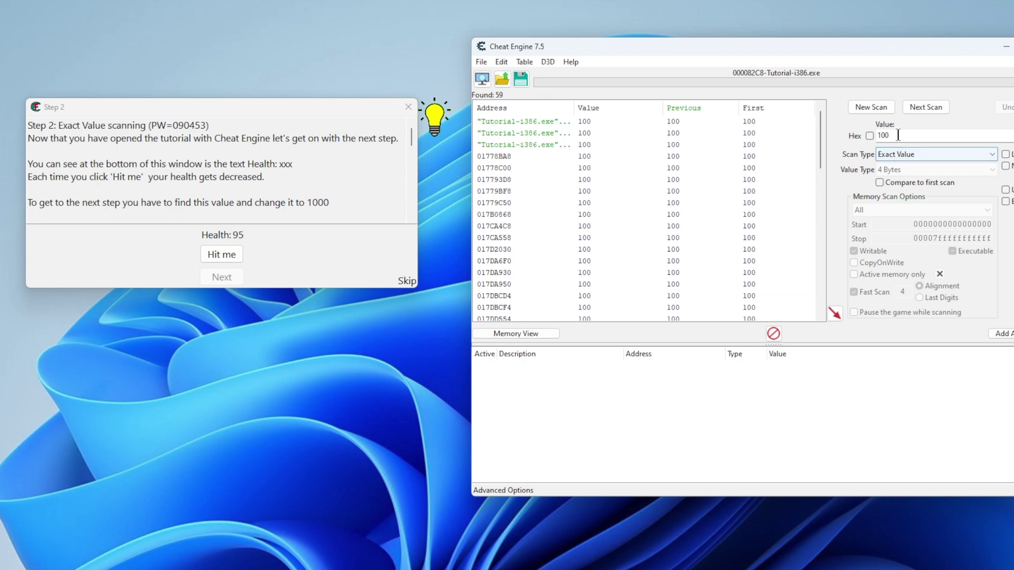
# Step: Narrow the results with a next scan for the exact value 95
pyautogui.moveTo(897, 135); pyautogui.dragTo(844, 133)
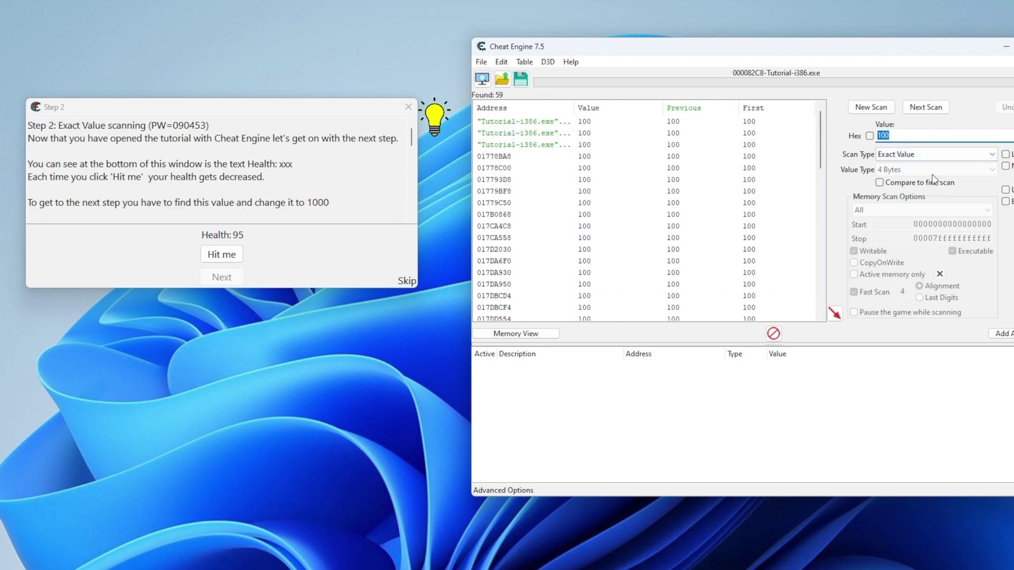
pyautogui.write('95')
pyautogui.click(940, 107)
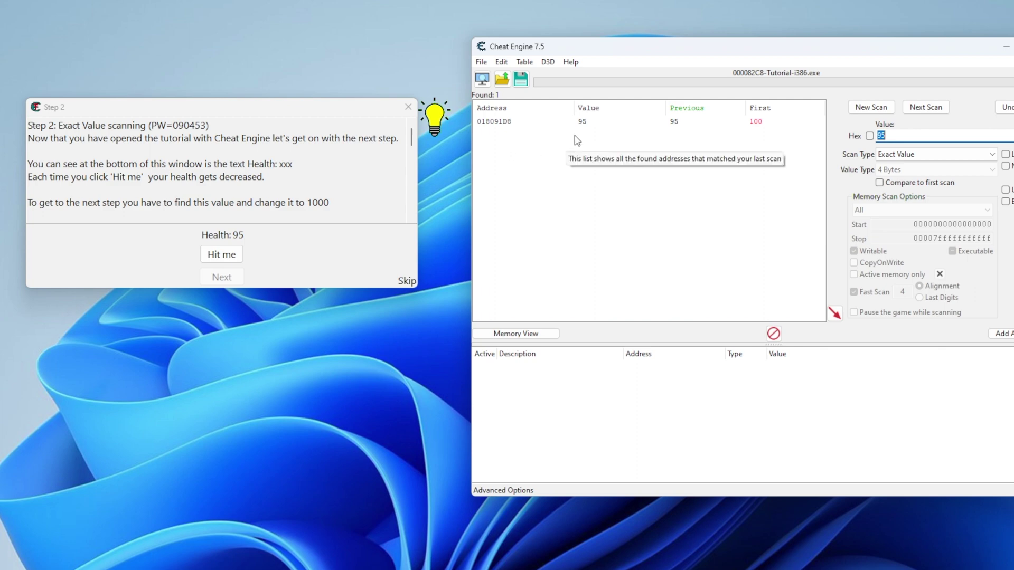
# Step: Change the value of the found address to 500 and take another hit in the tutorial to refresh its Health
pyautogui.click(563, 123)
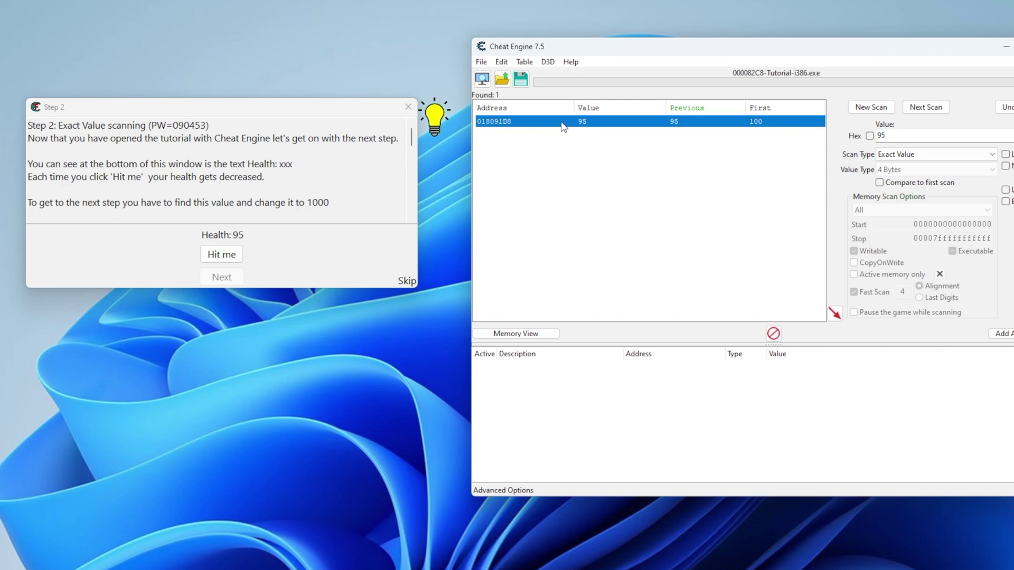
pyautogui.rightClick(562, 123)
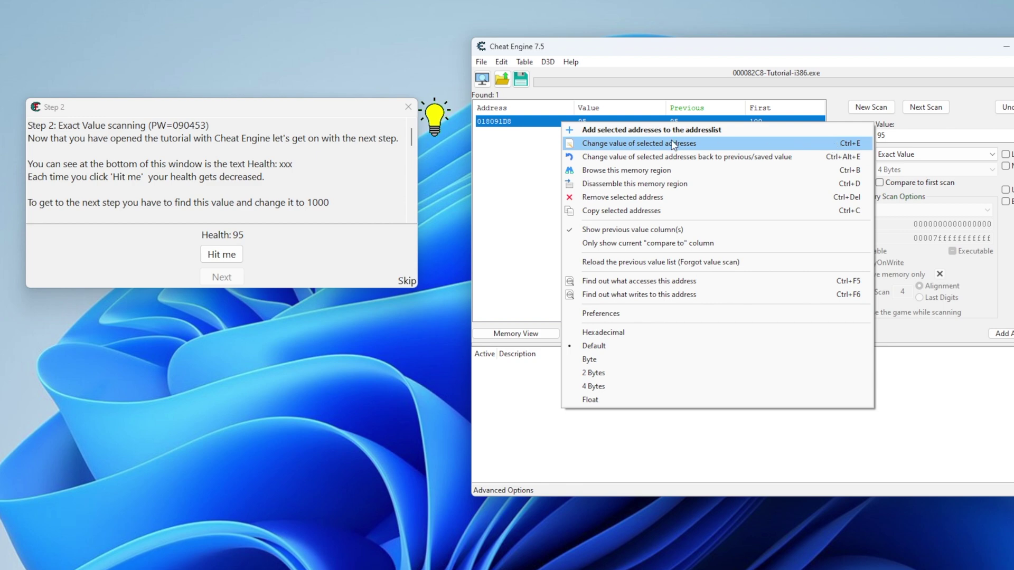
pyautogui.click(833, 141)
pyautogui.moveTo(461, 368); pyautogui.dragTo(589, 316)
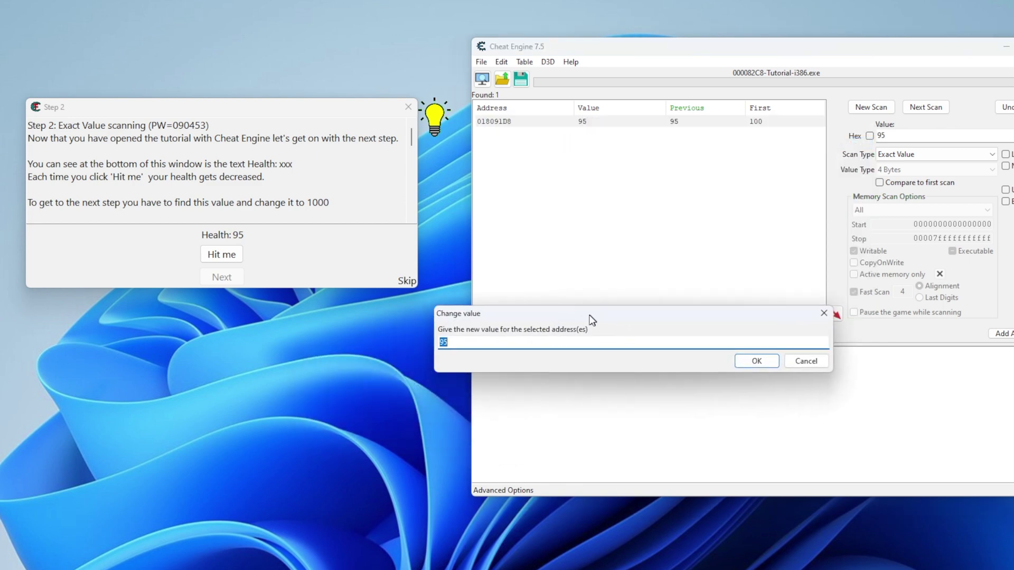
pyautogui.write('100')
pyautogui.press('BackSpace')
pyautogui.write('500')
pyautogui.click(757, 362)
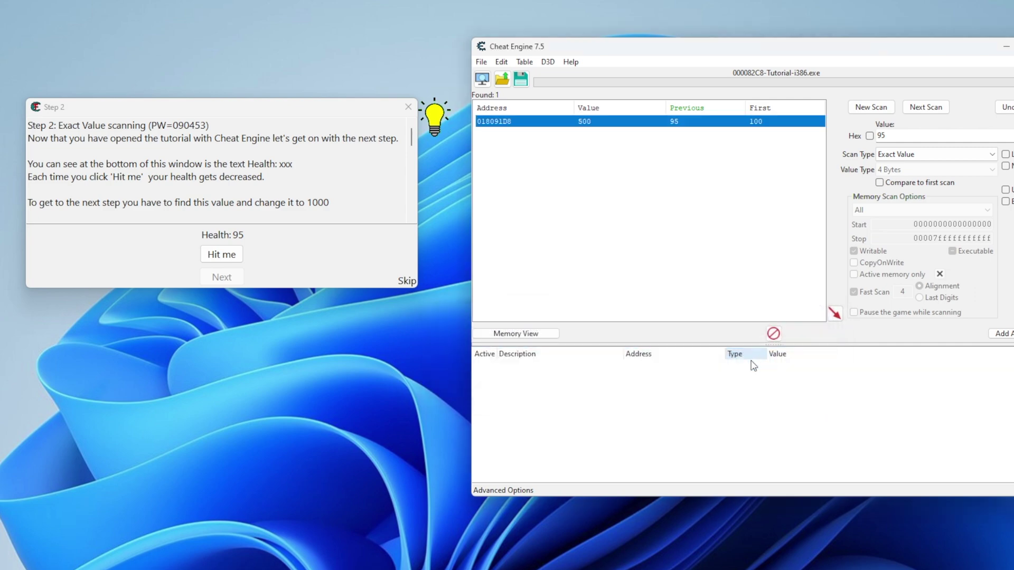
pyautogui.click(246, 241)
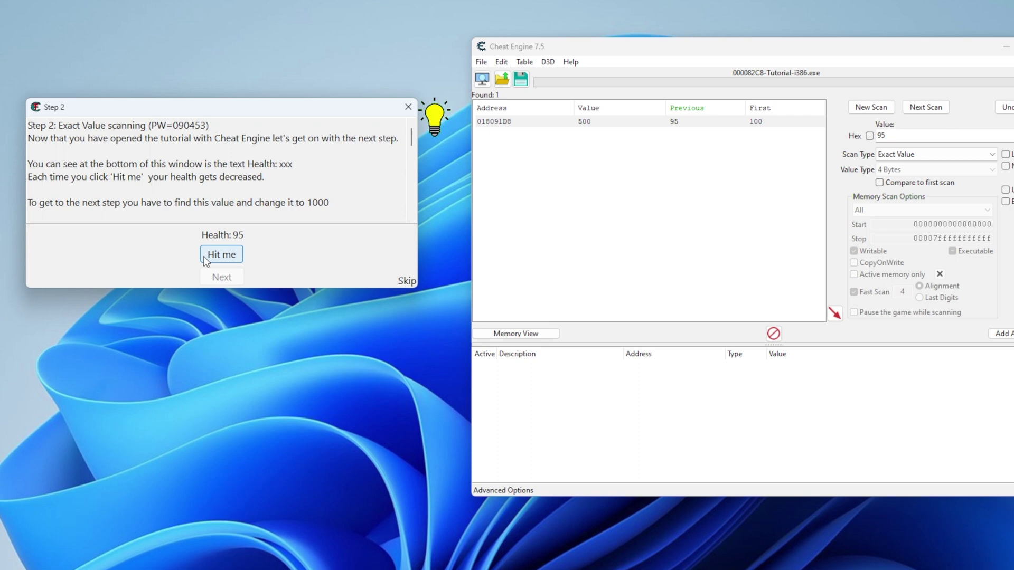
pyautogui.click(219, 259)
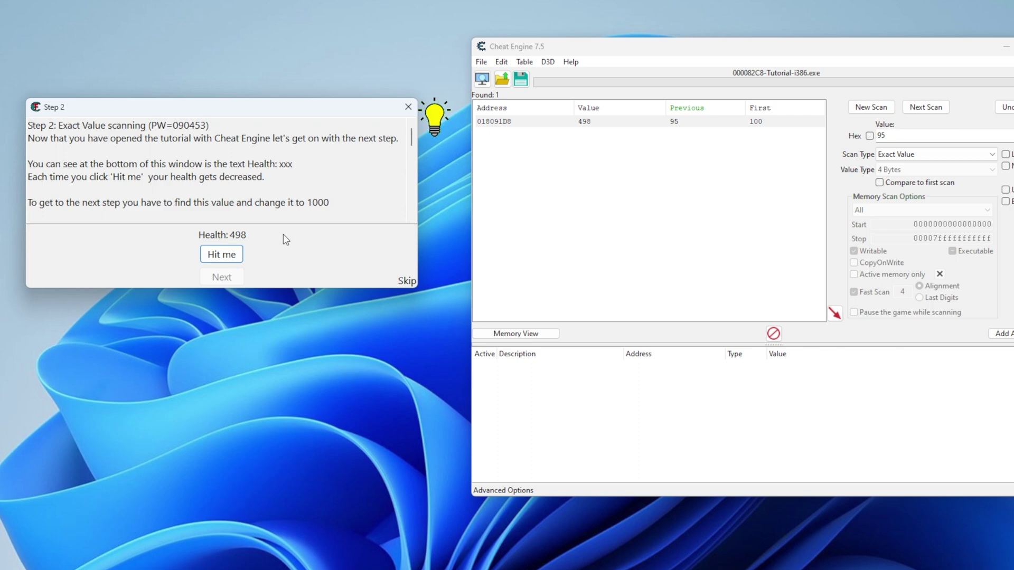
# Step: Add the found address 018091D8 to the address list
pyautogui.rightClick(580, 121)
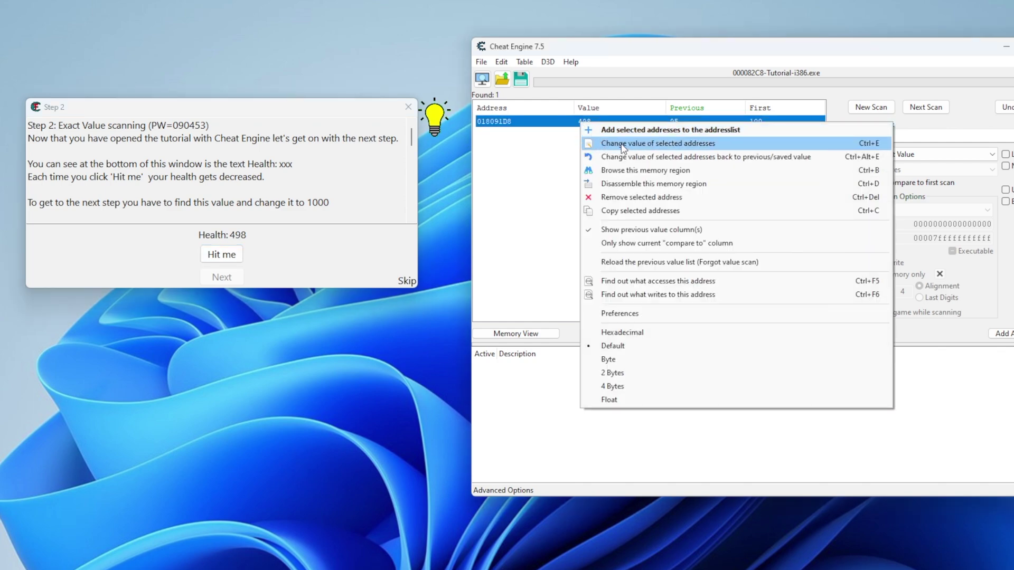
pyautogui.click(553, 125)
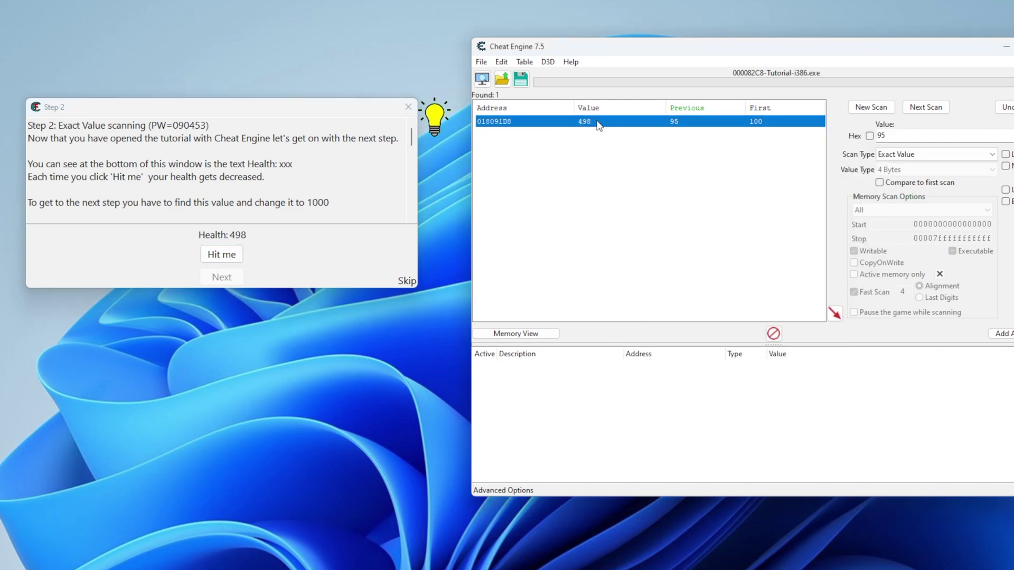
pyautogui.doubleClick(598, 124)
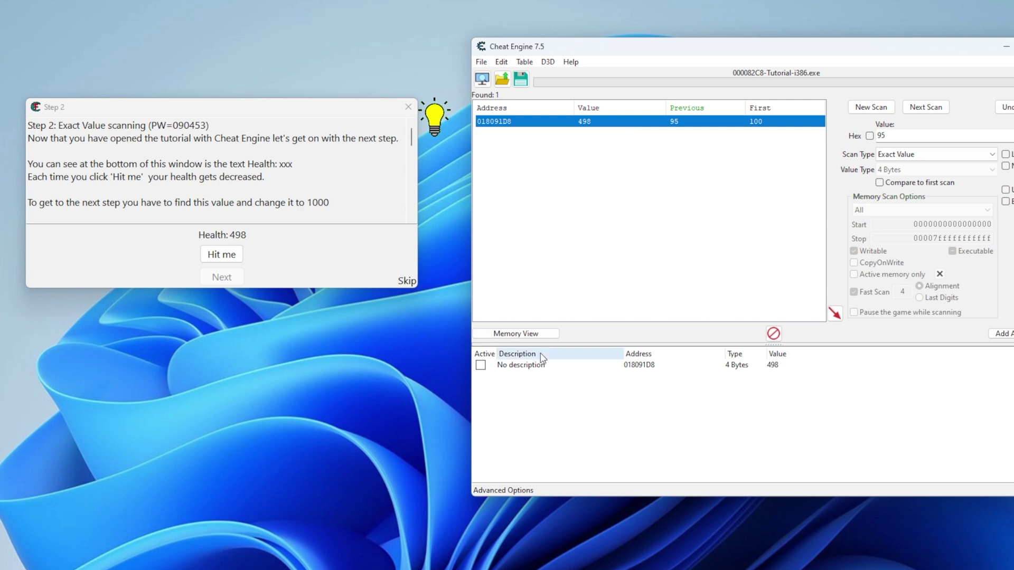
pyautogui.click(767, 452)
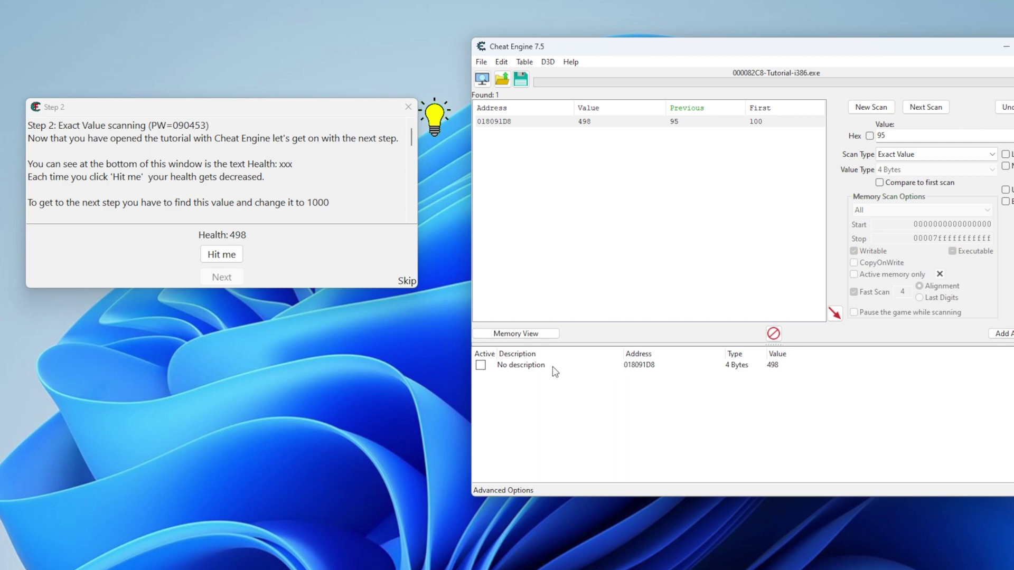
# Step: Set the new address list entry's description to Health and its value to 1000
pyautogui.doubleClick(520, 366)
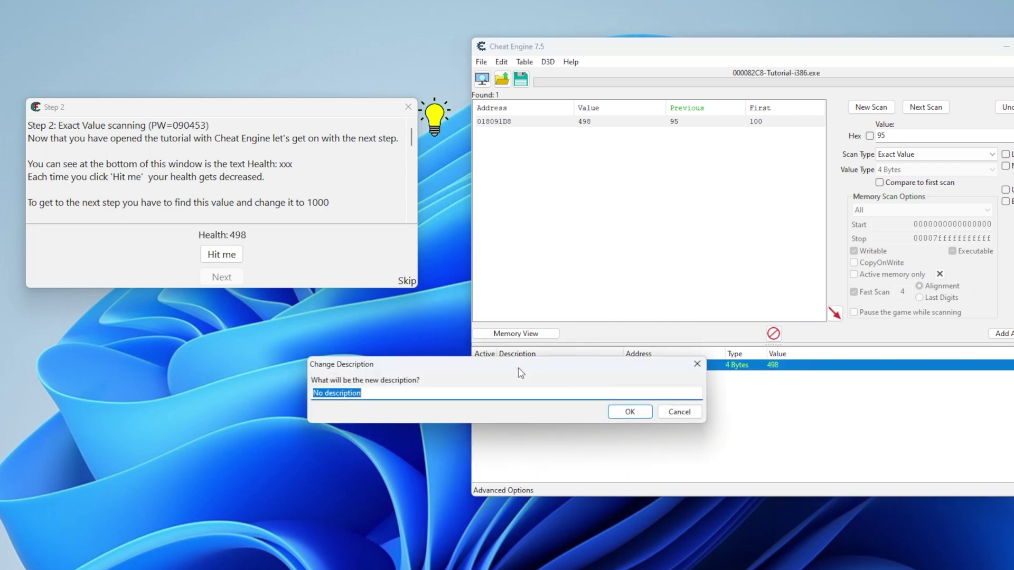
pyautogui.write('Health')
pyautogui.press('Return')
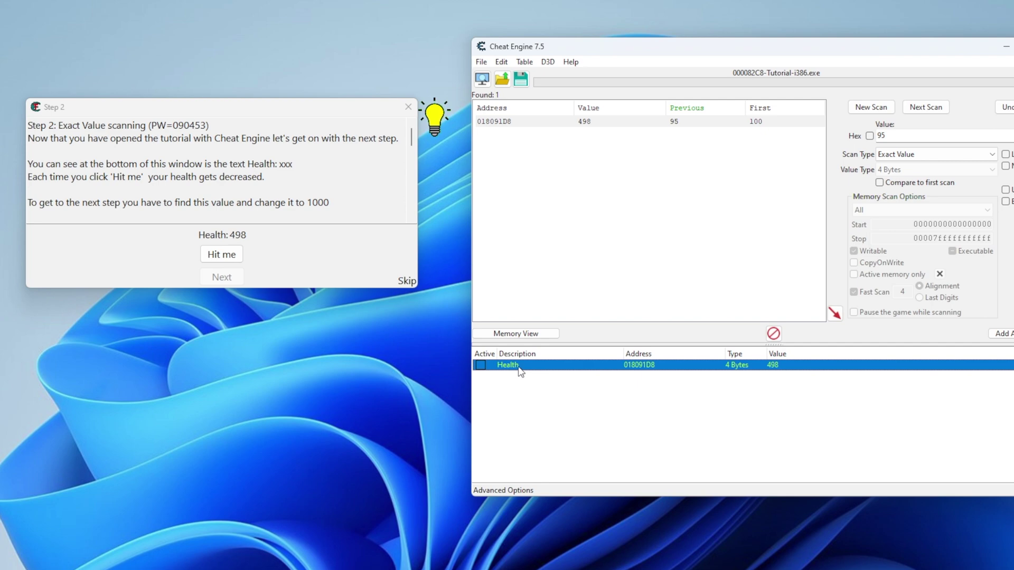
pyautogui.doubleClick(779, 368)
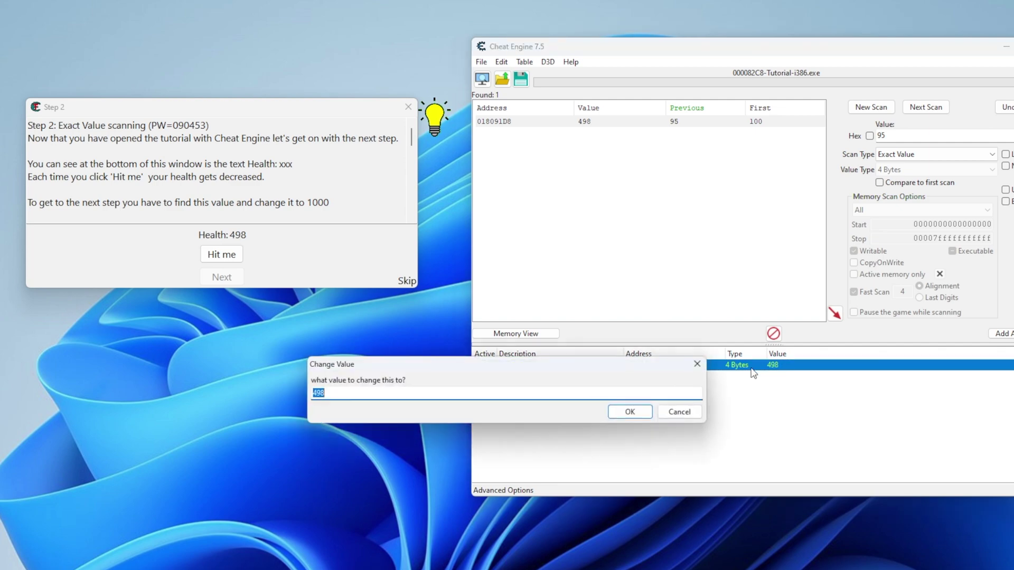
pyautogui.write('1000')
pyautogui.press('Return')
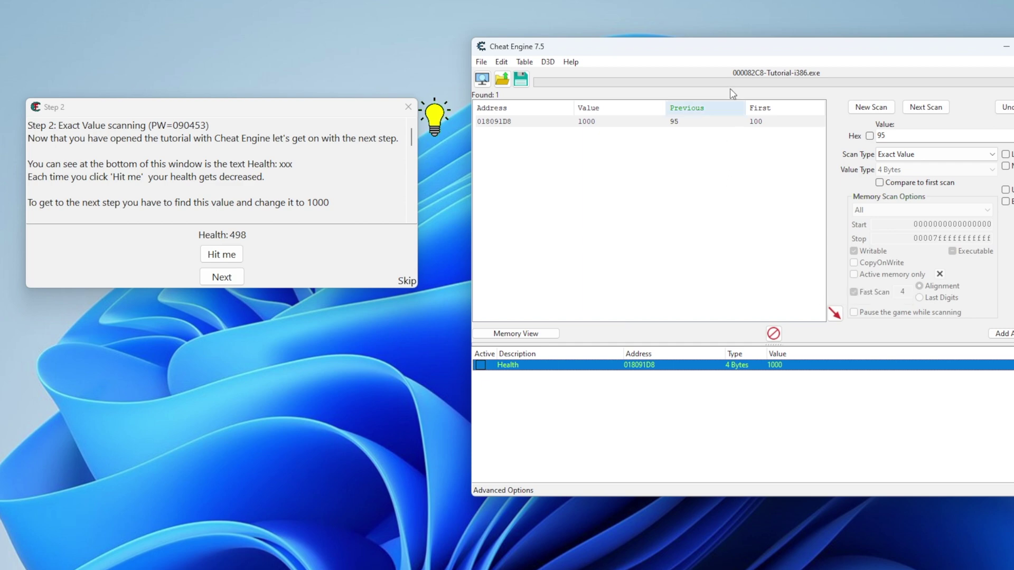
# Step: Add the selected scan result to the address list a second time
pyautogui.click(693, 122)
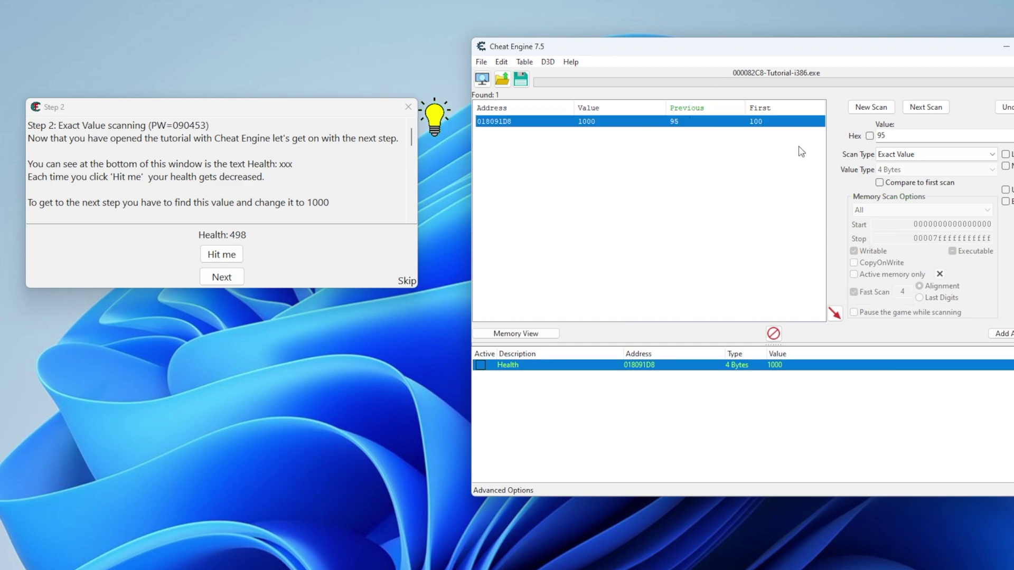
pyautogui.click(835, 314)
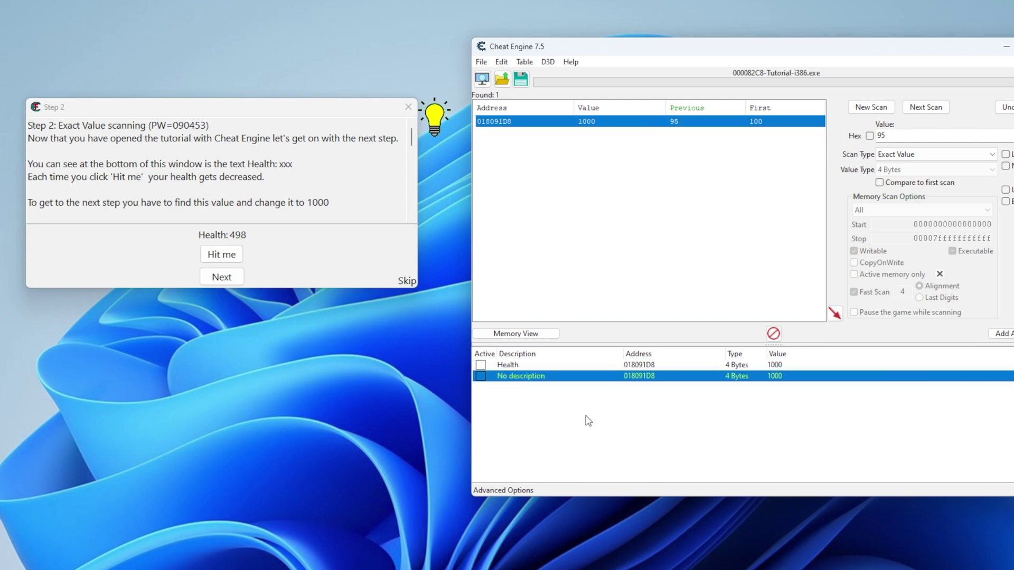